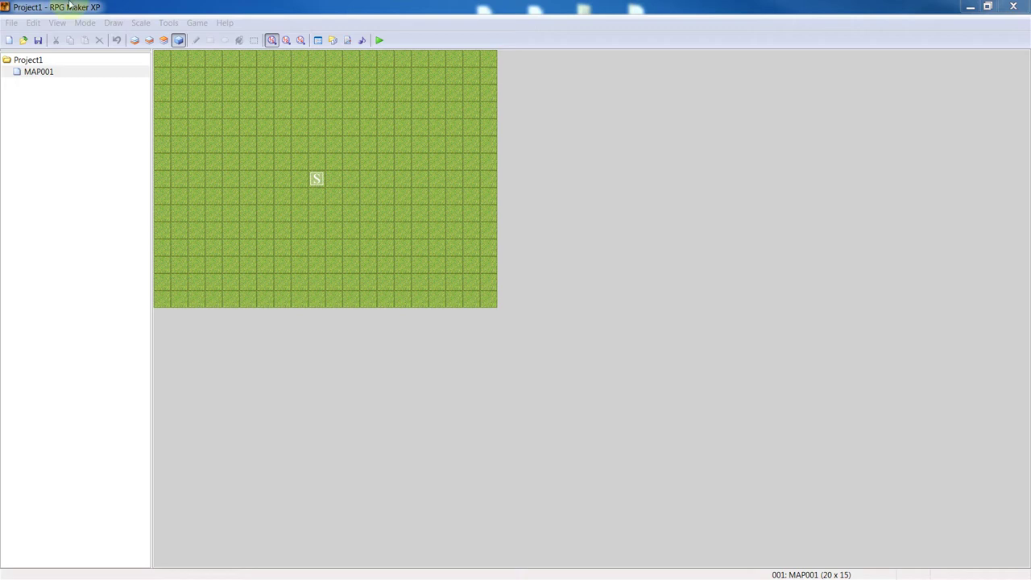
- Drag the player start marker on MAP001 down and right to tile 013,011
left_click(317, 179)
left_click_drag(316, 179, 385, 248)
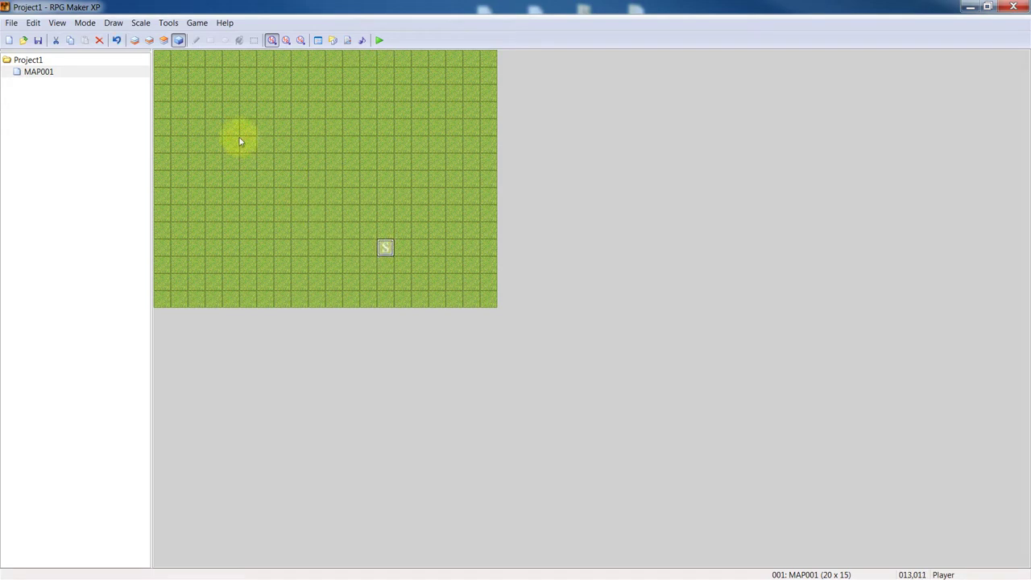
- Create a Player Touch event named Transfer 1 on tile 006,005
right_click(267, 150)
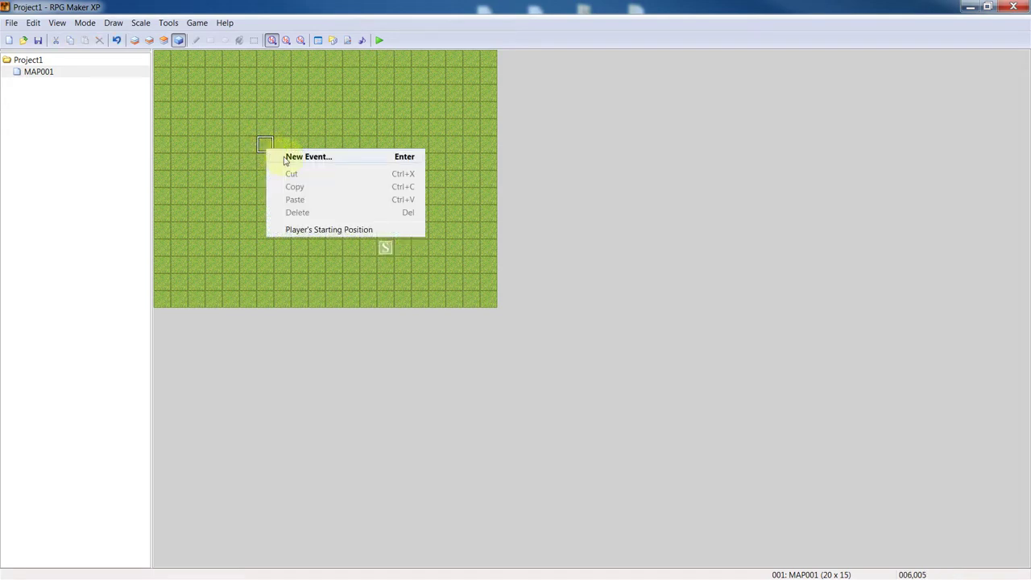
left_click(290, 157)
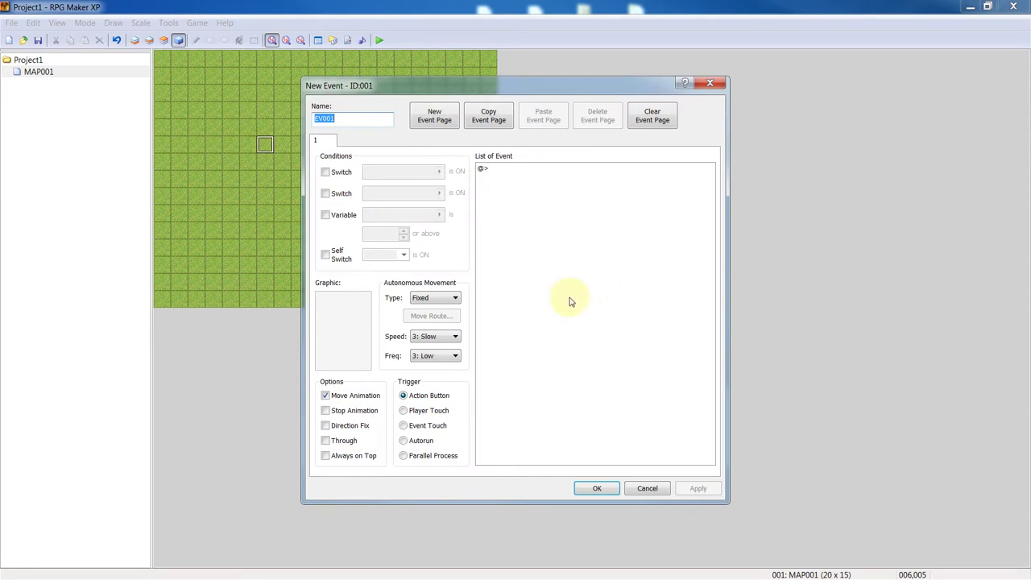
left_click(420, 410)
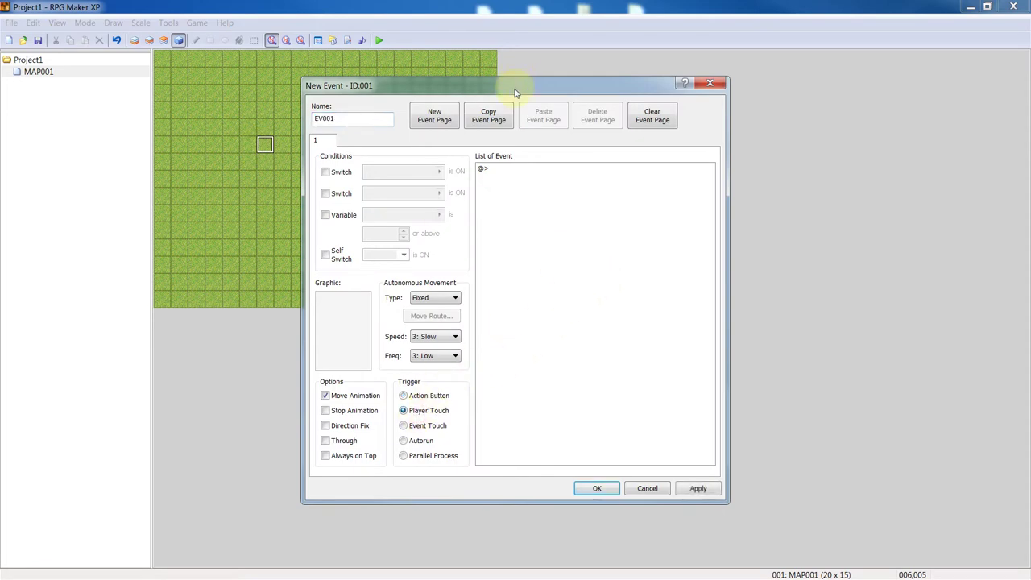
left_click_drag(518, 93, 744, 87)
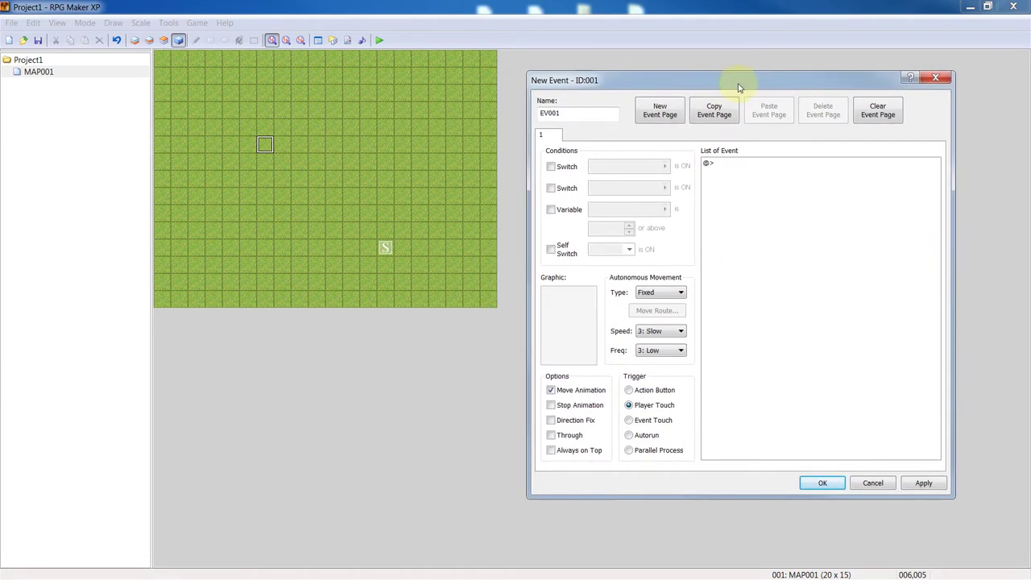
left_click(568, 113)
double_click(573, 114)
type("Transfer 1")
left_click(923, 482)
left_click(825, 481)
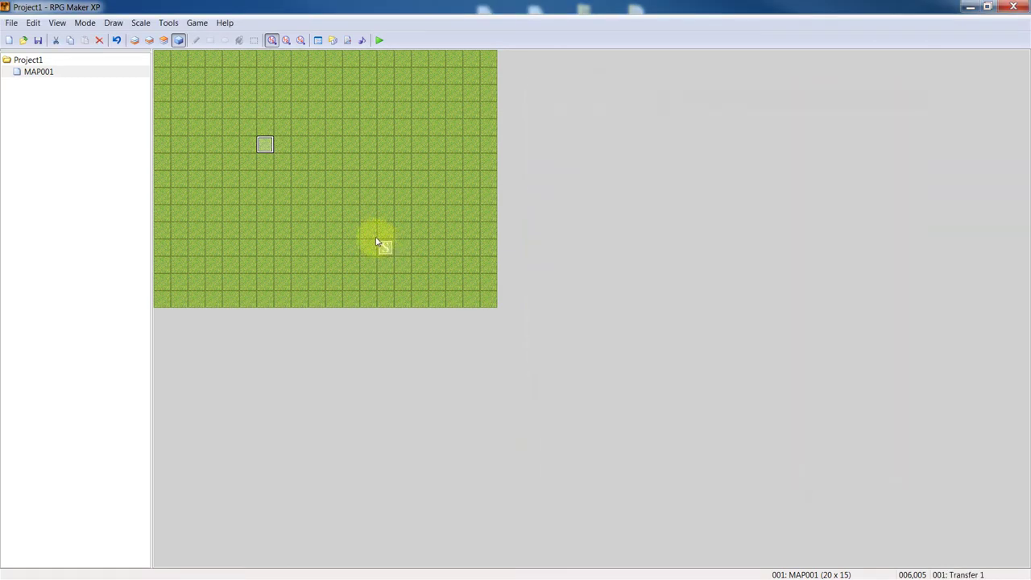
- Cut and paste Transfer 1 back onto tile 006,005, then reopen it with movement type kept Fixed
right_click(265, 145)
left_click(288, 163)
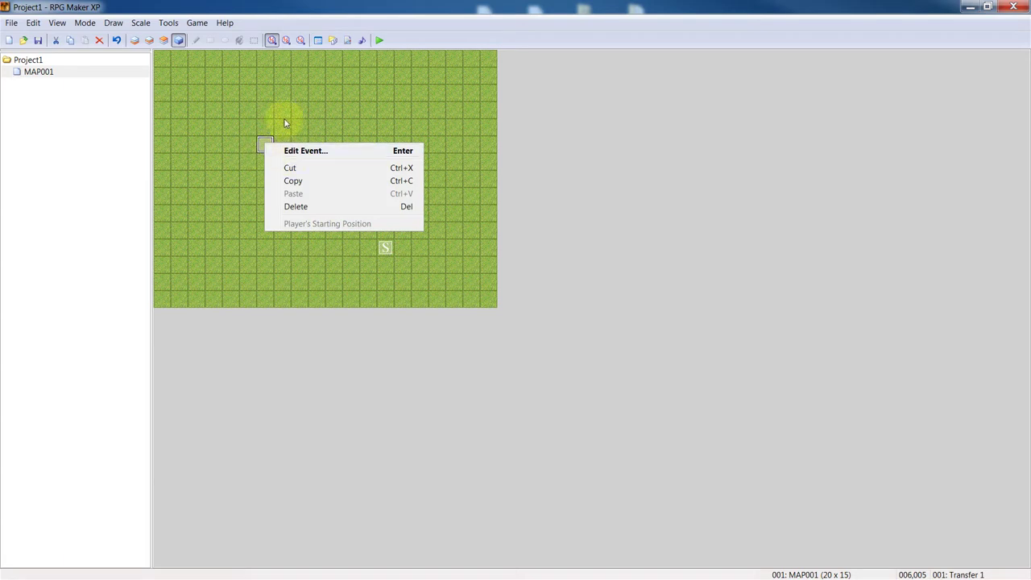
left_click(282, 110)
left_click(261, 143)
key("ctrl+v")
double_click(261, 142)
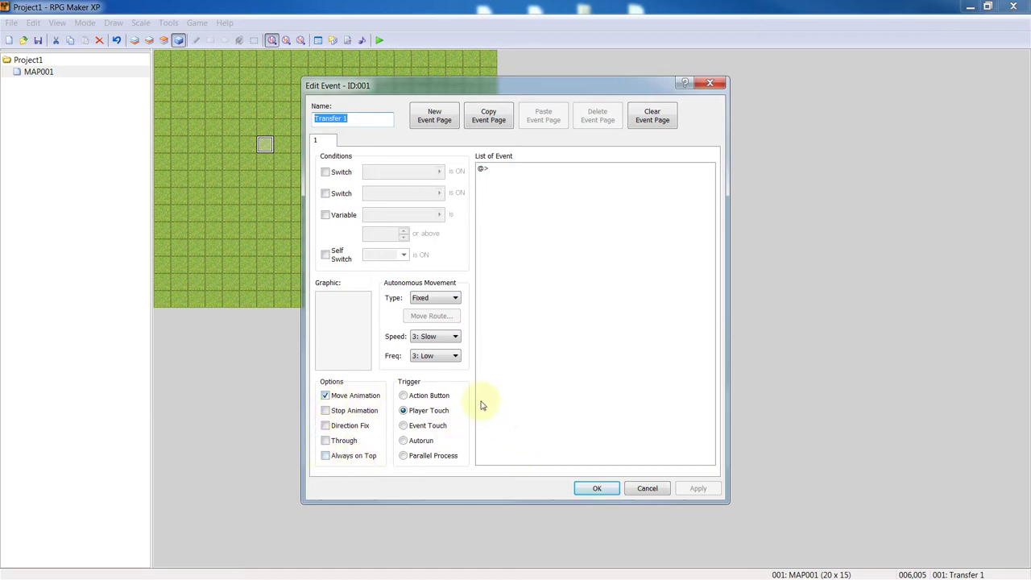
left_click(438, 300)
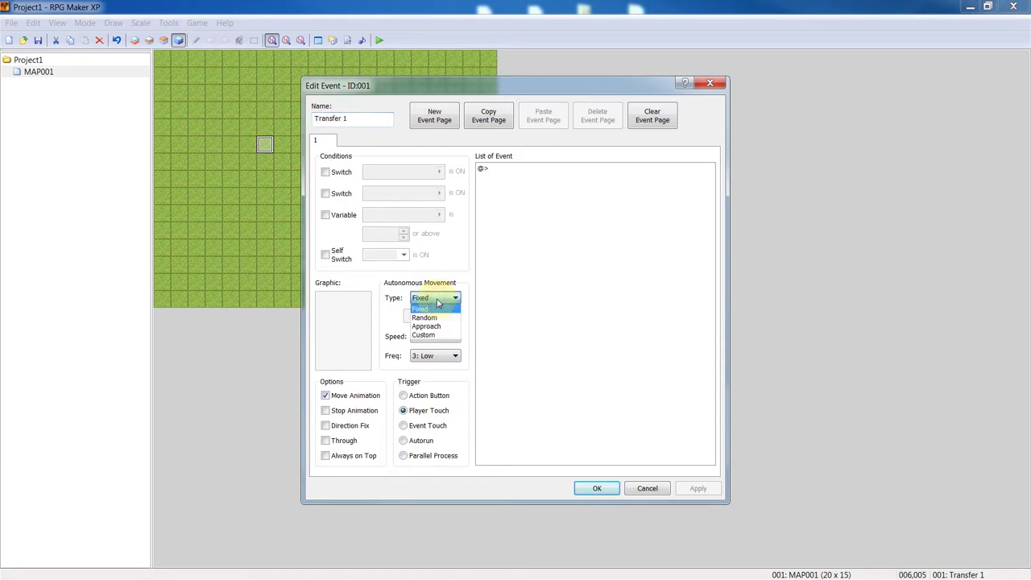
left_click(438, 299)
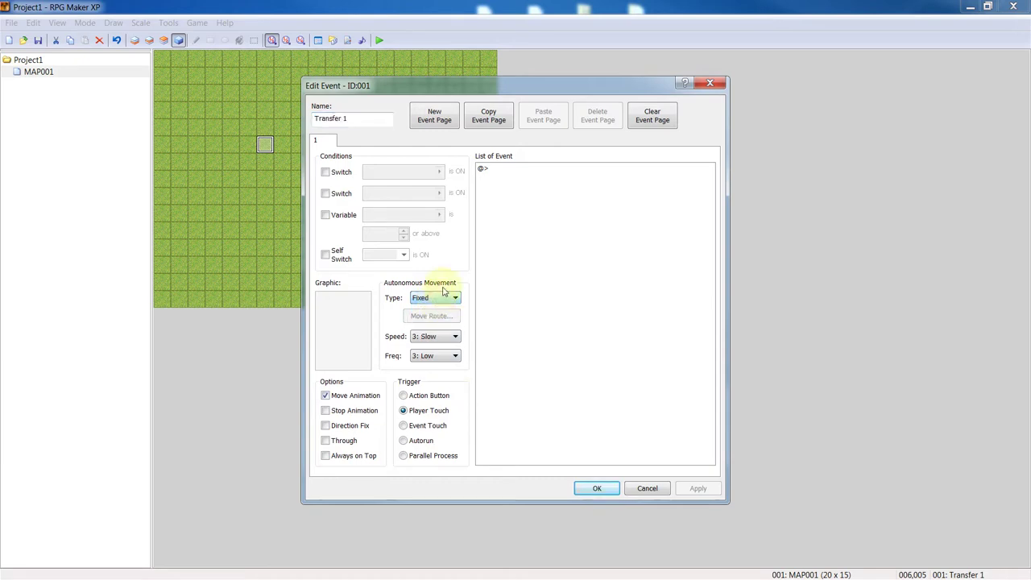
left_click(518, 169)
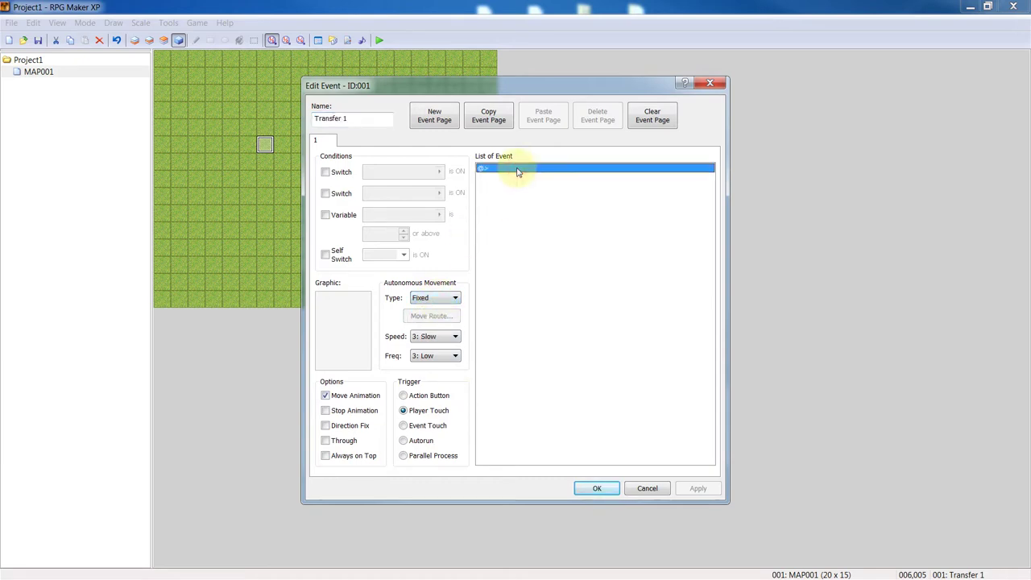
- Add a Transfer Player command sending the player to MAP001 tile 015,012
right_click(518, 169)
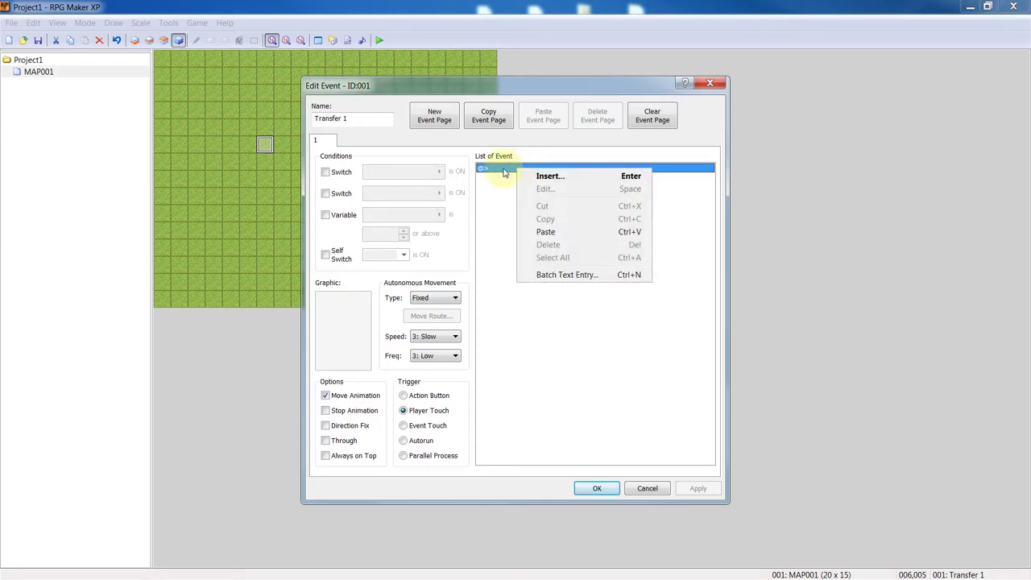
left_click(542, 174)
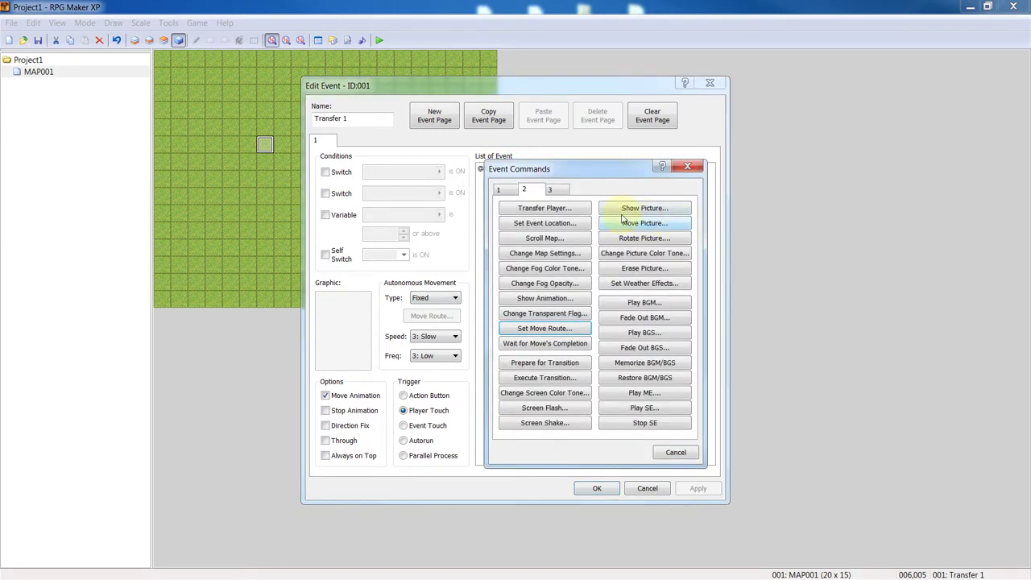
left_click(539, 210)
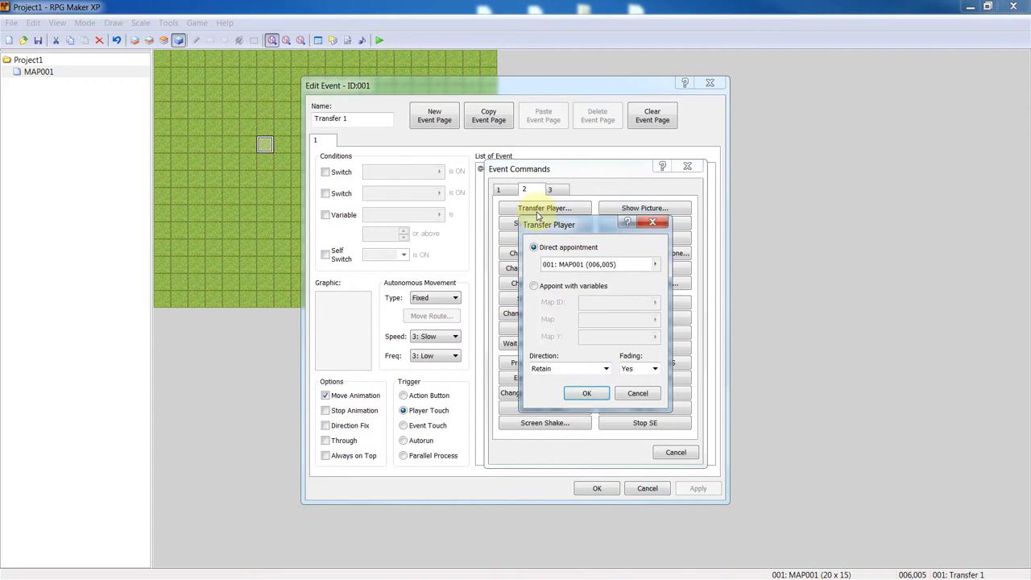
left_click(657, 265)
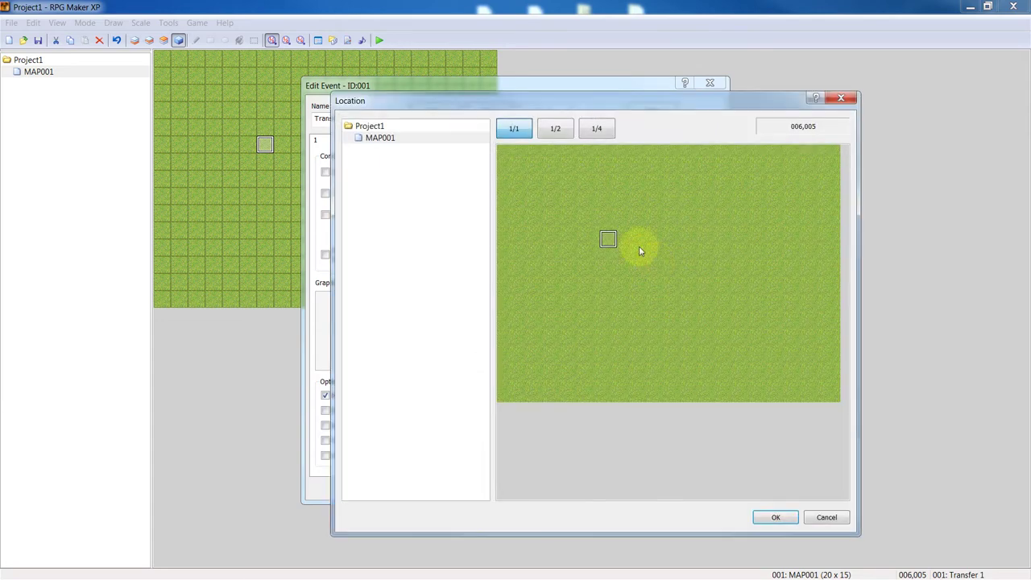
left_click(766, 358)
left_click(775, 517)
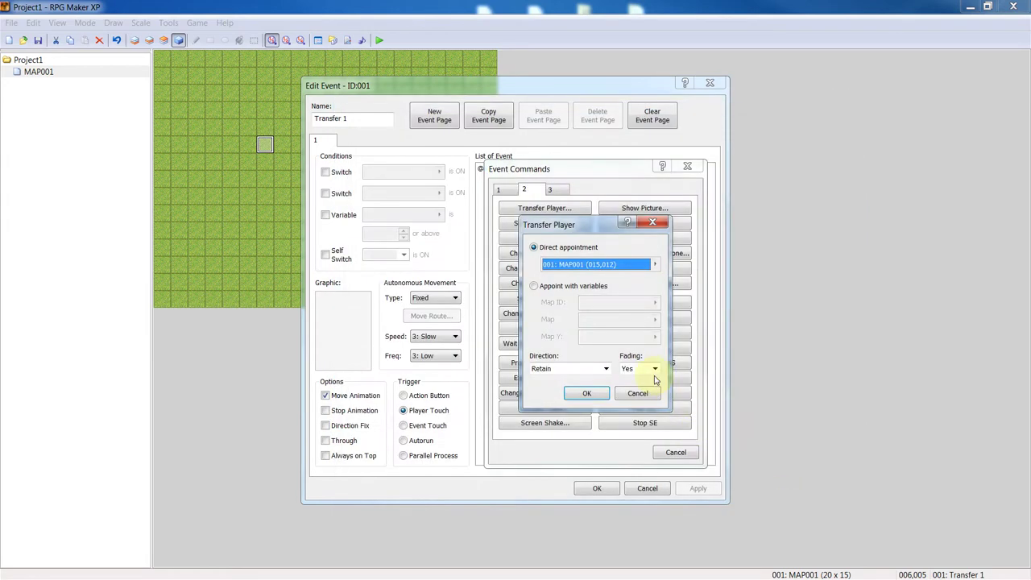
left_click(587, 394)
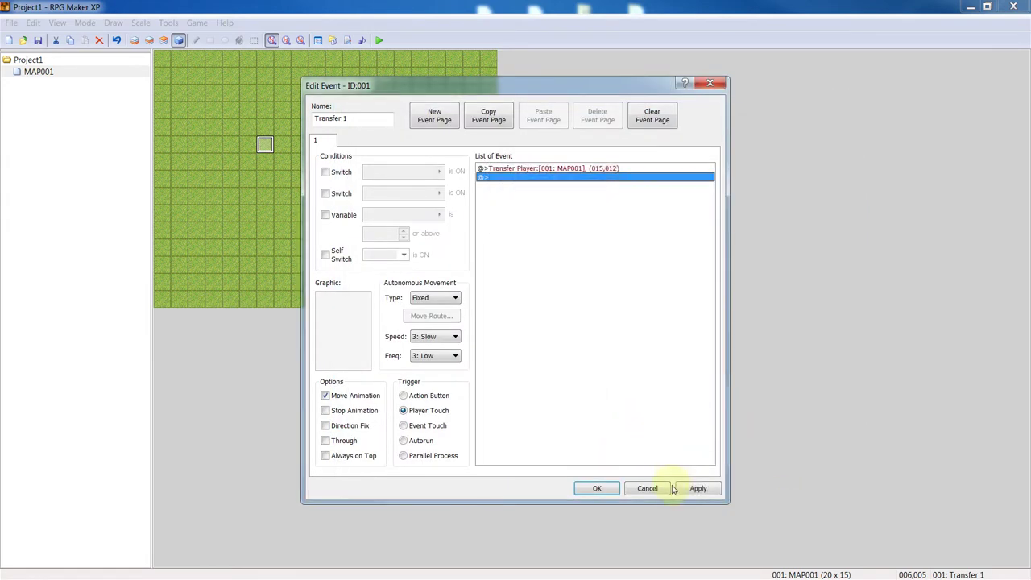
- Close the event editor, move the player start to tile 017,001, and reopen Transfer 1
left_click(597, 488)
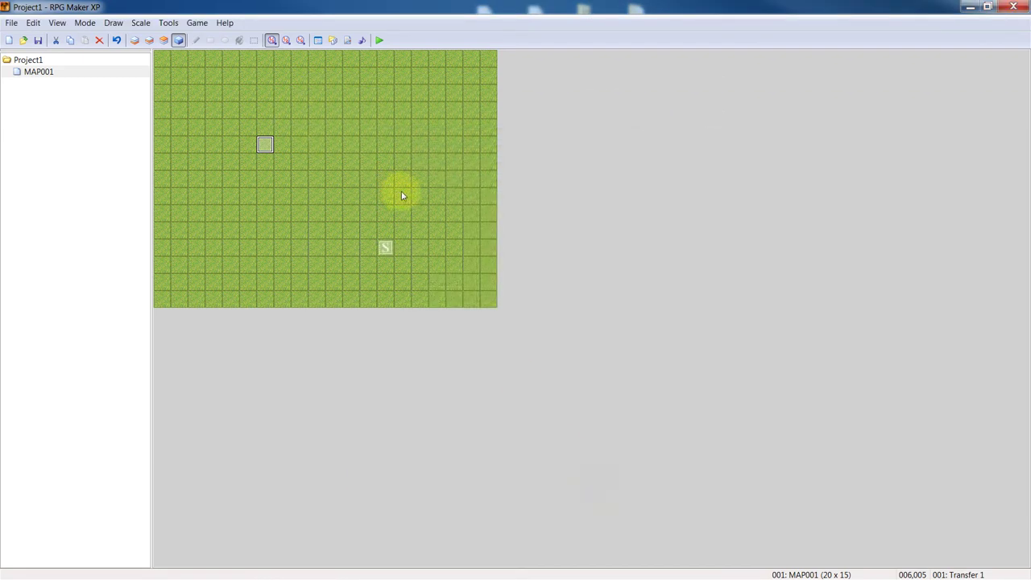
left_click(385, 246)
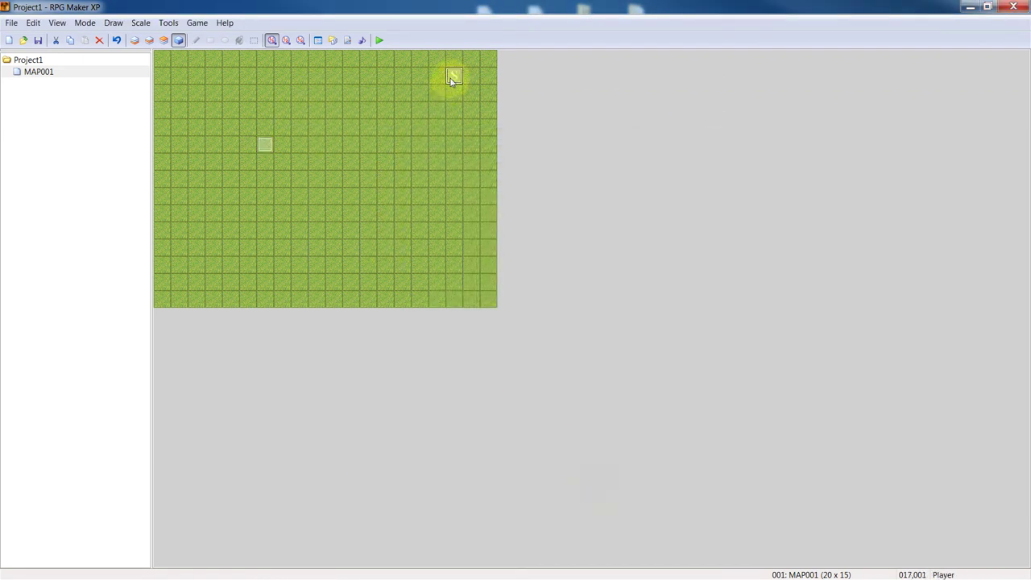
double_click(265, 145)
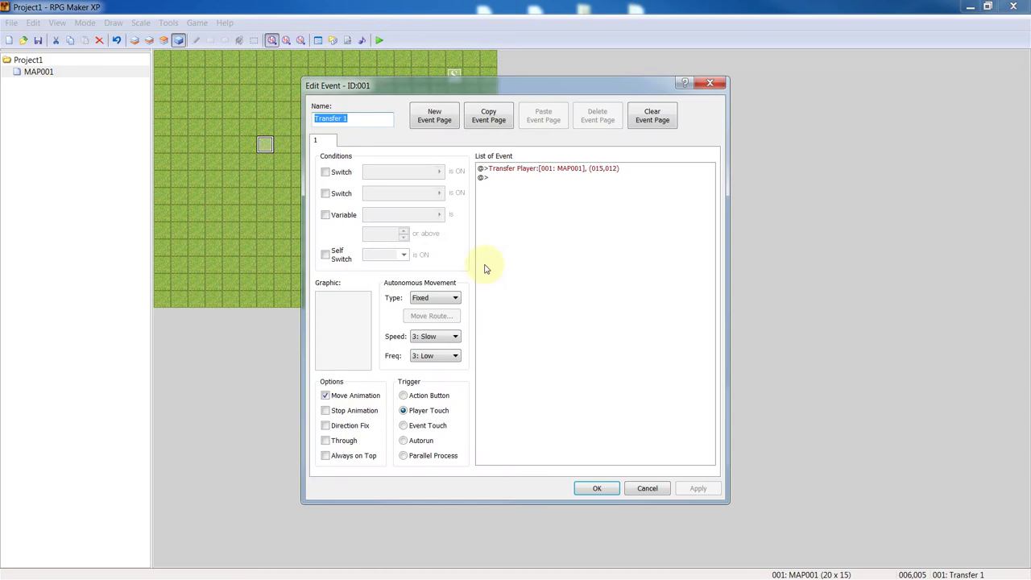
- Set Transfer 1's graphic to the pink 178-Switch01 switch sprite and apply it
double_click(335, 324)
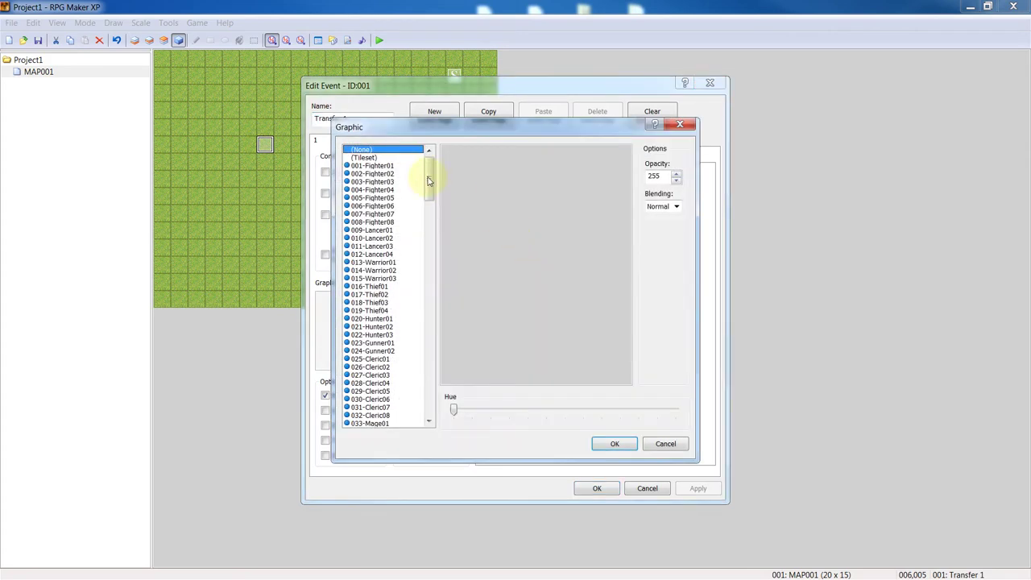
left_click(415, 166)
key("Up")
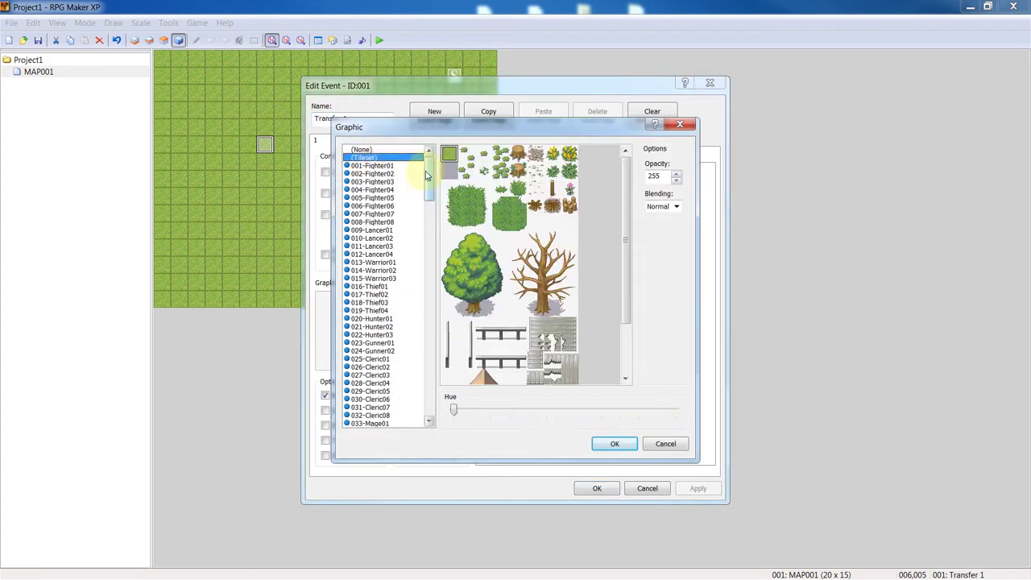
left_click_drag(428, 178, 431, 396)
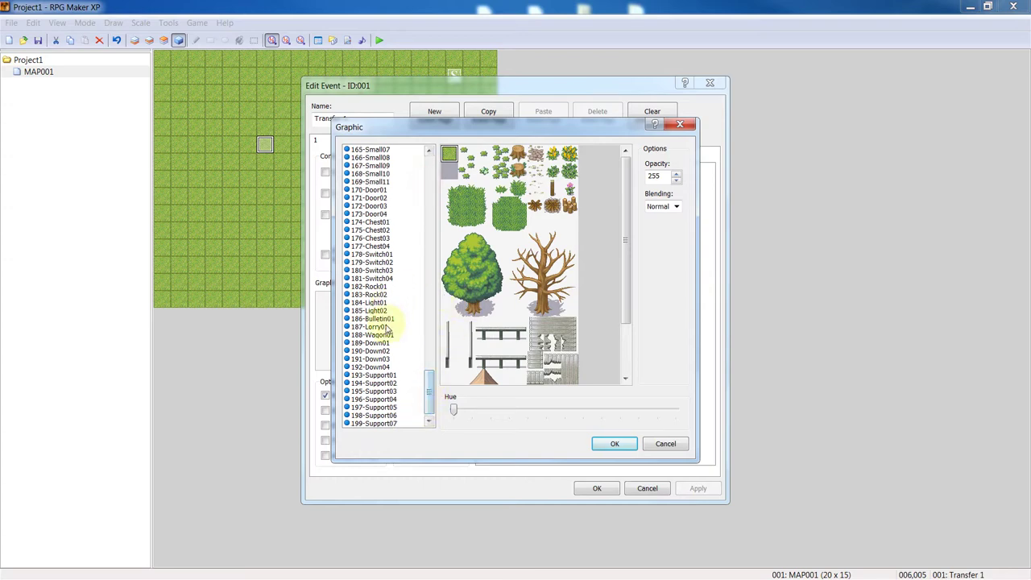
left_click(382, 254)
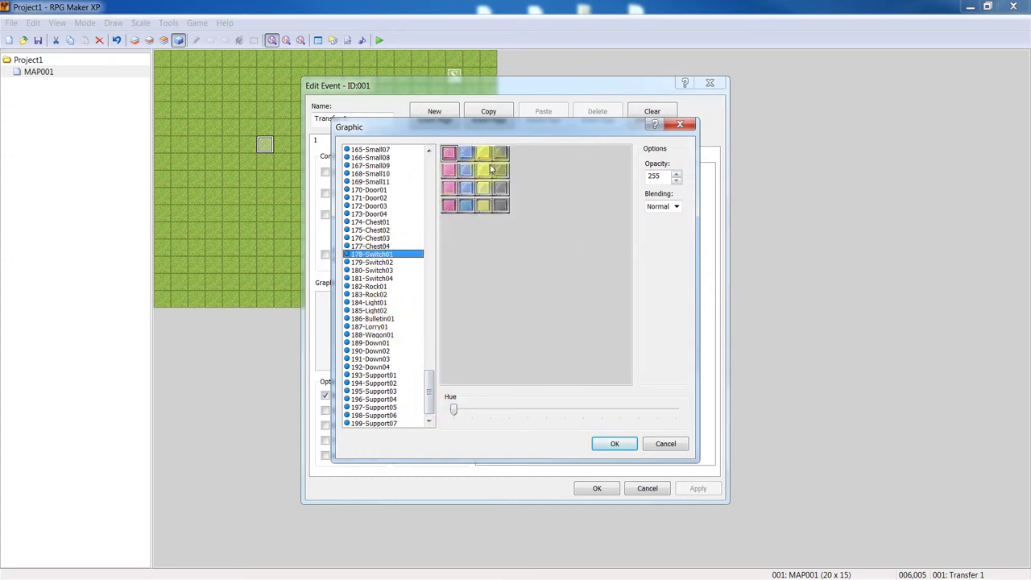
left_click(613, 443)
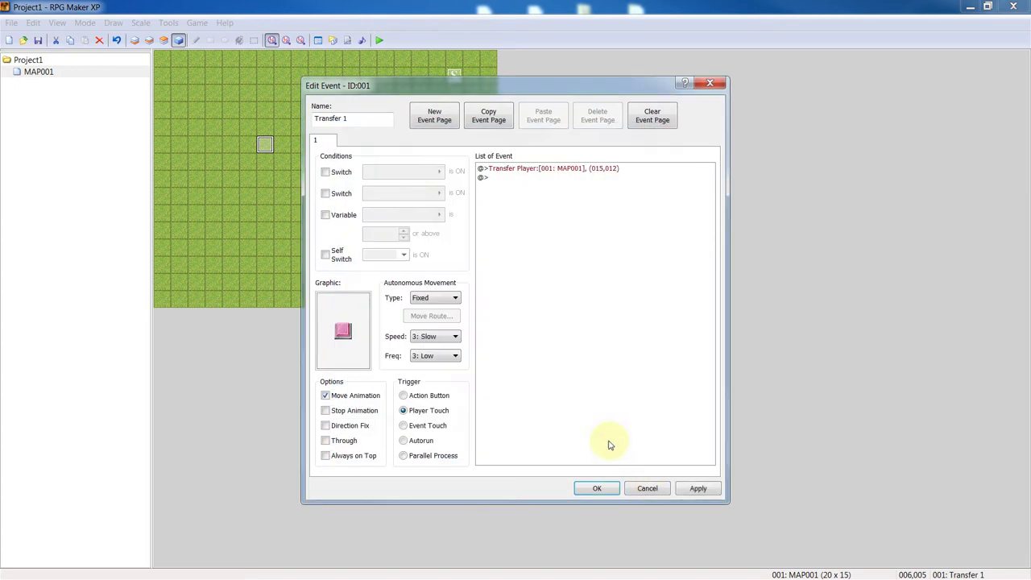
left_click(693, 488)
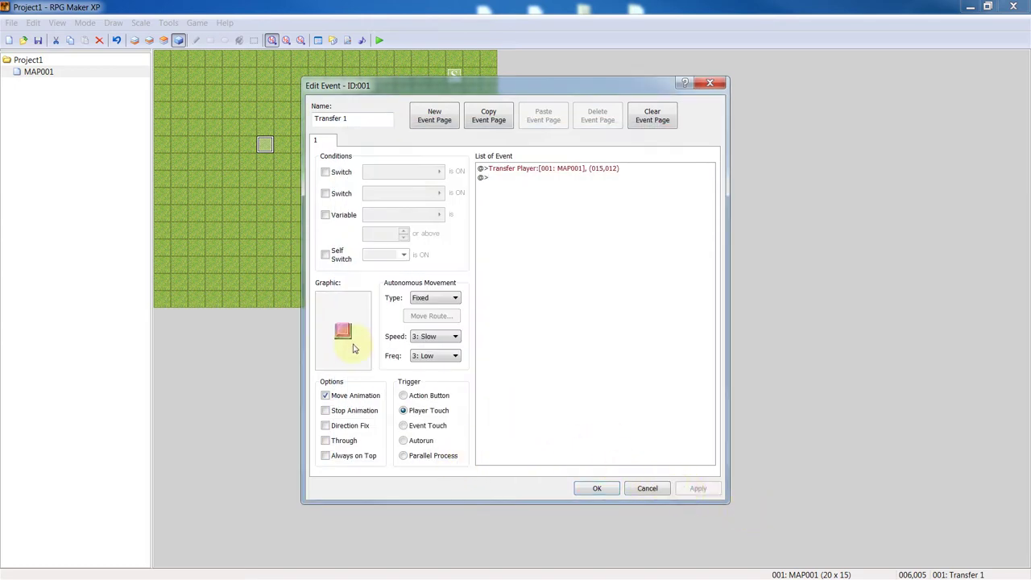
double_click(355, 342)
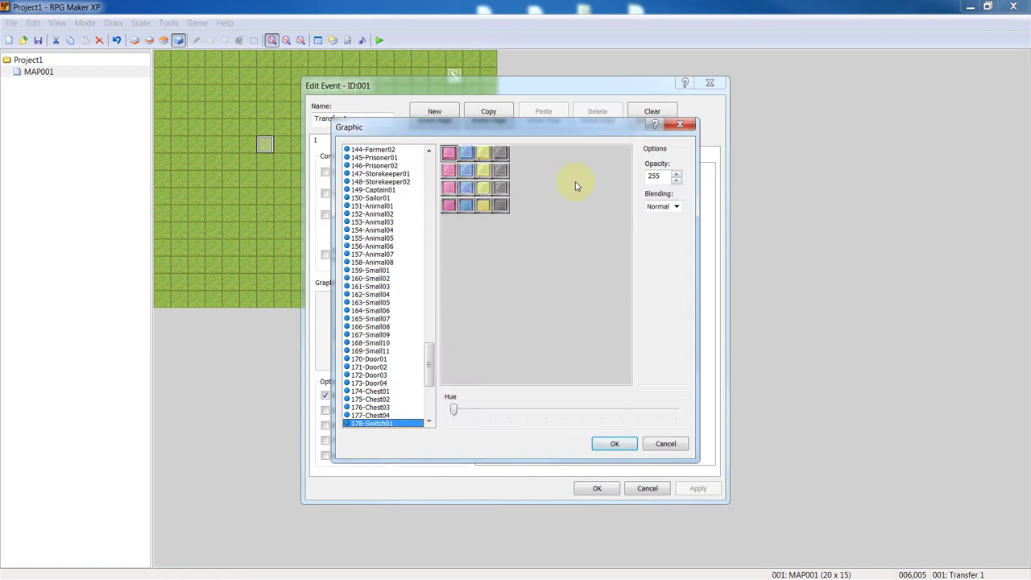
left_click(679, 124)
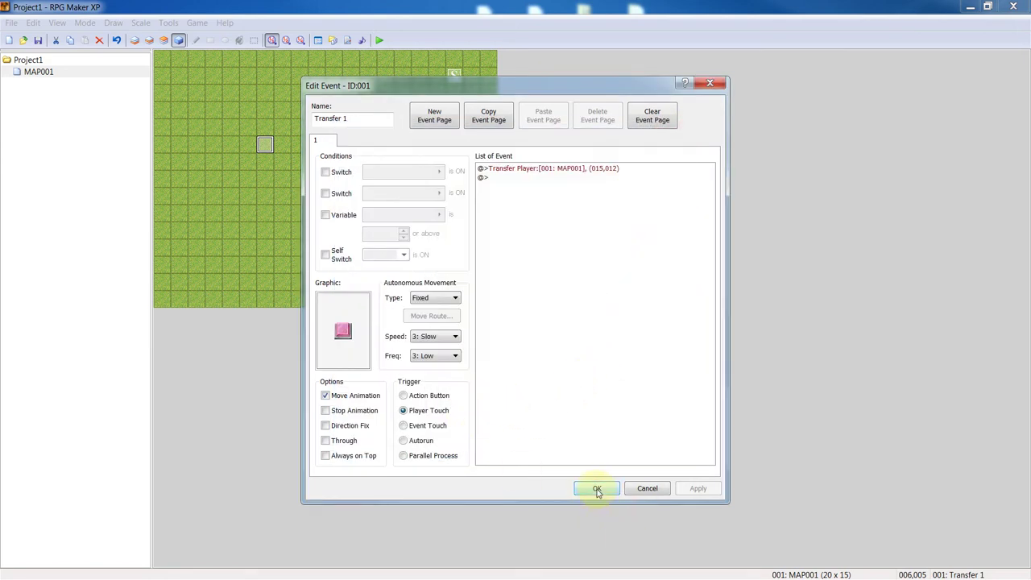
- Edit the Transfer Player destination, trying tiles between 015,013 and 018,014 on MAP001
left_click(589, 176)
right_click(582, 169)
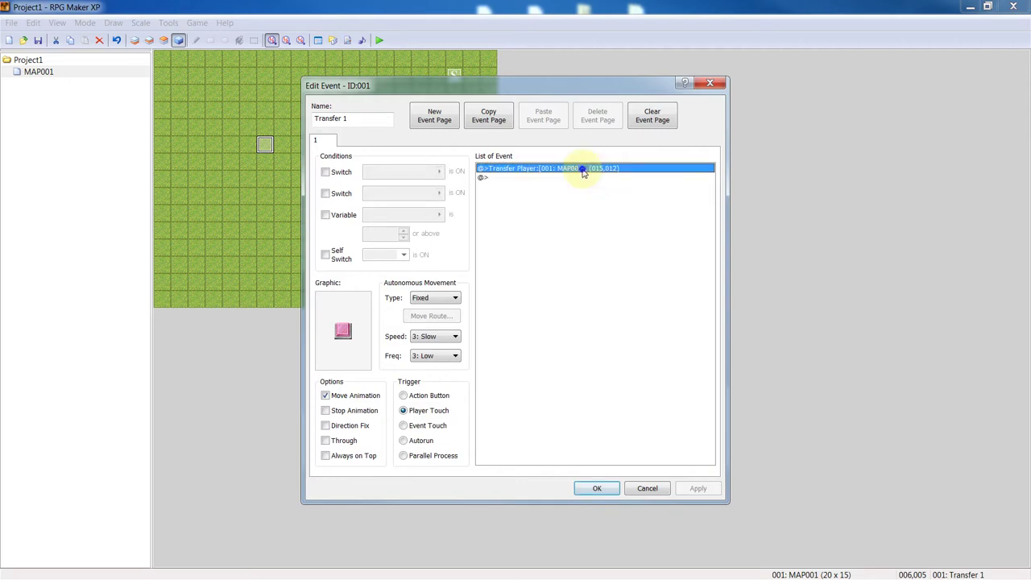
left_click(610, 189)
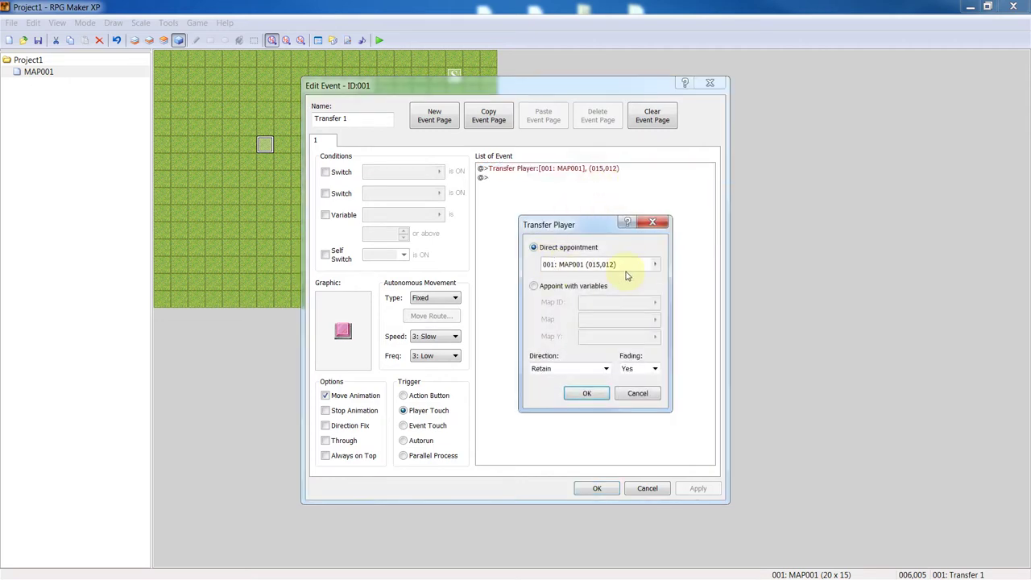
left_click(652, 268)
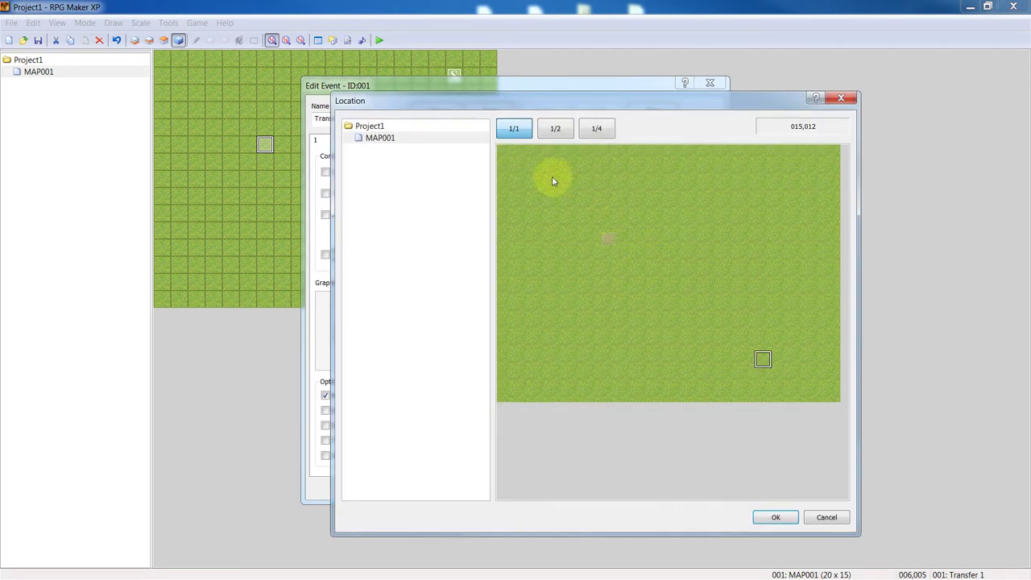
left_click(763, 360)
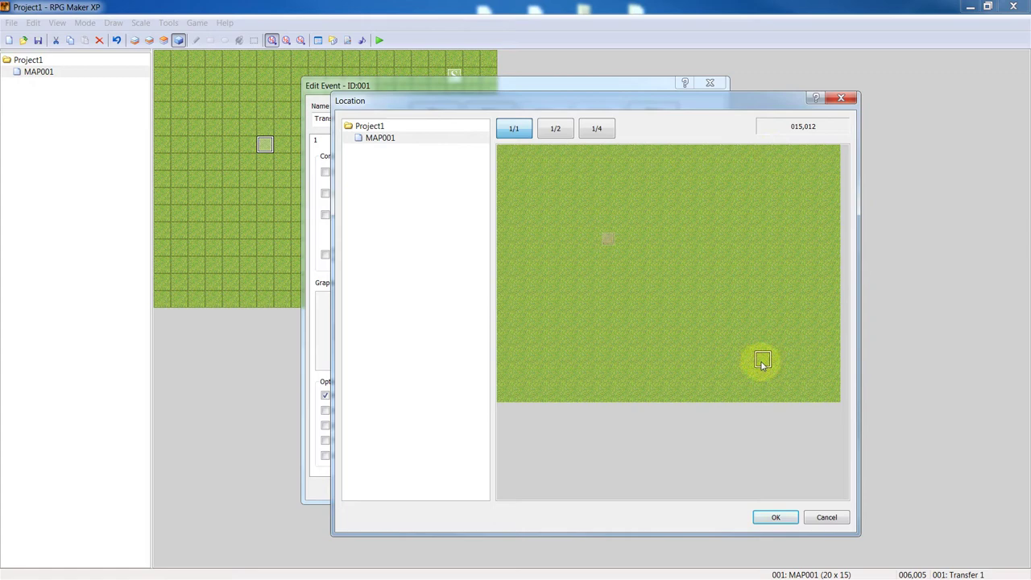
left_click(830, 396)
left_click(812, 394)
left_click(795, 394)
left_click(775, 393)
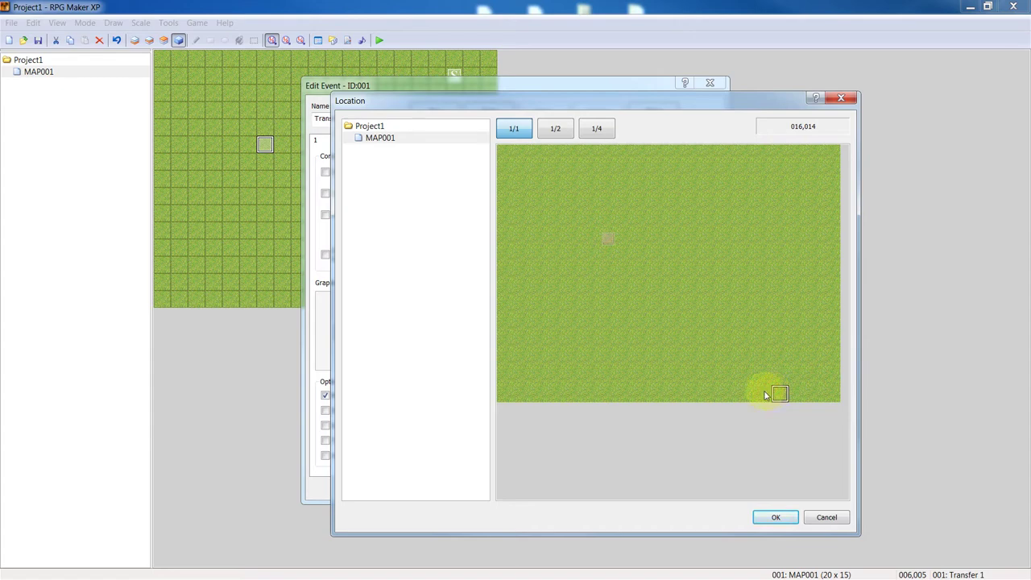
left_click(762, 390)
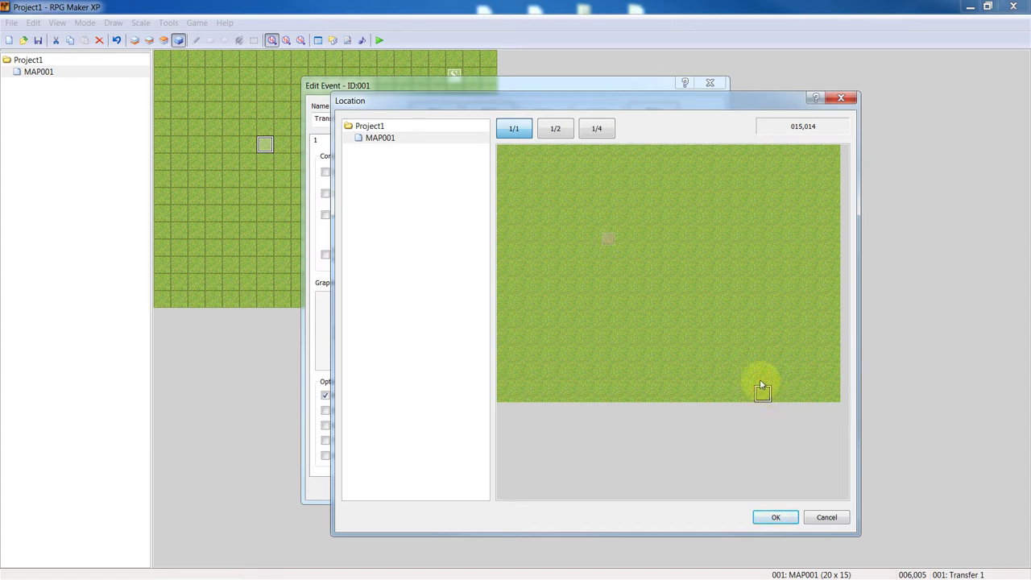
left_click(762, 382)
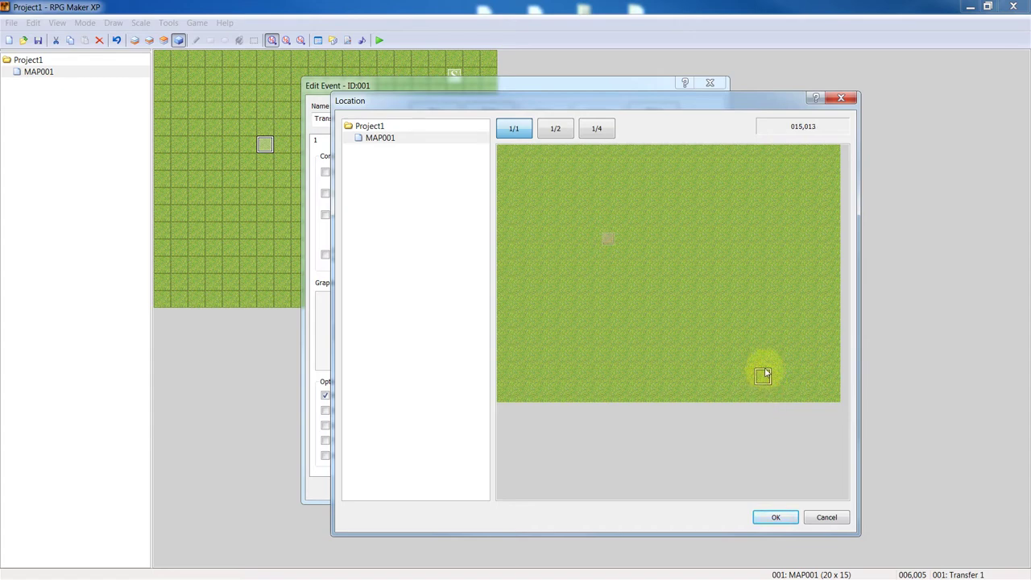
- Settle the transfer destination back on MAP001 tile 015,012 and confirm the command
left_click(765, 360)
left_click(832, 394)
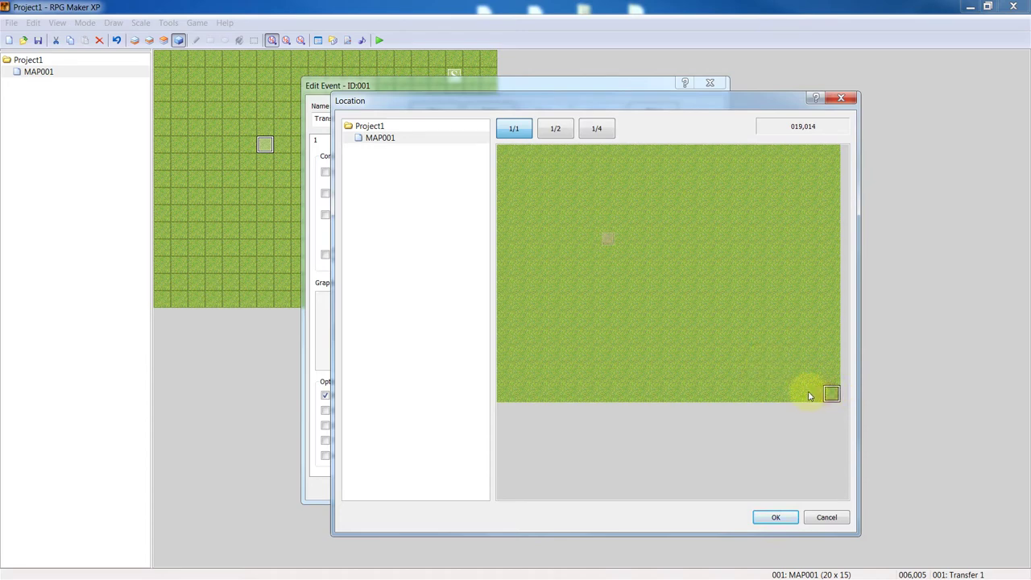
left_click(797, 395)
left_click(830, 394)
left_click(814, 394)
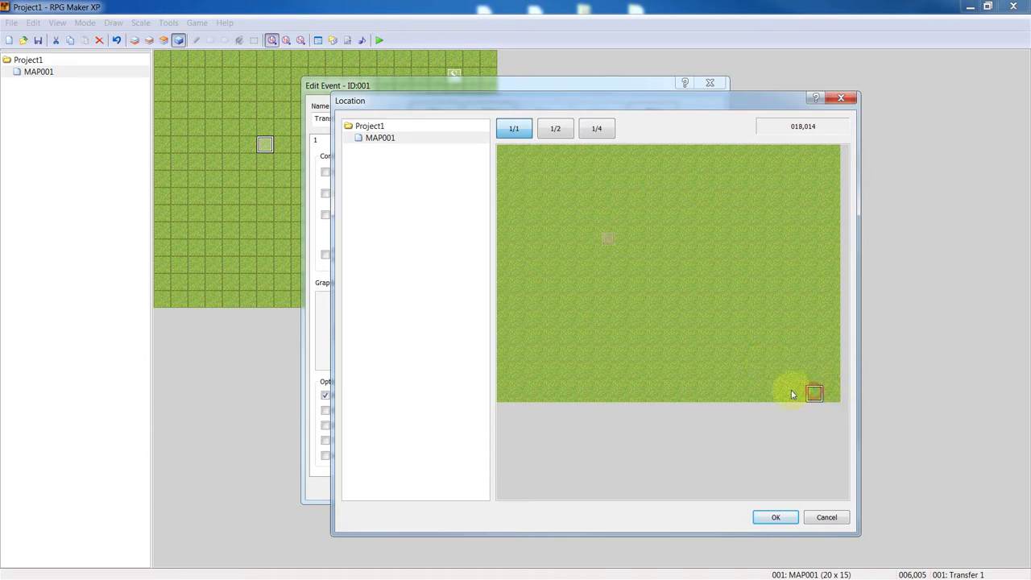
left_click(797, 393)
left_click(773, 394)
left_click(761, 394)
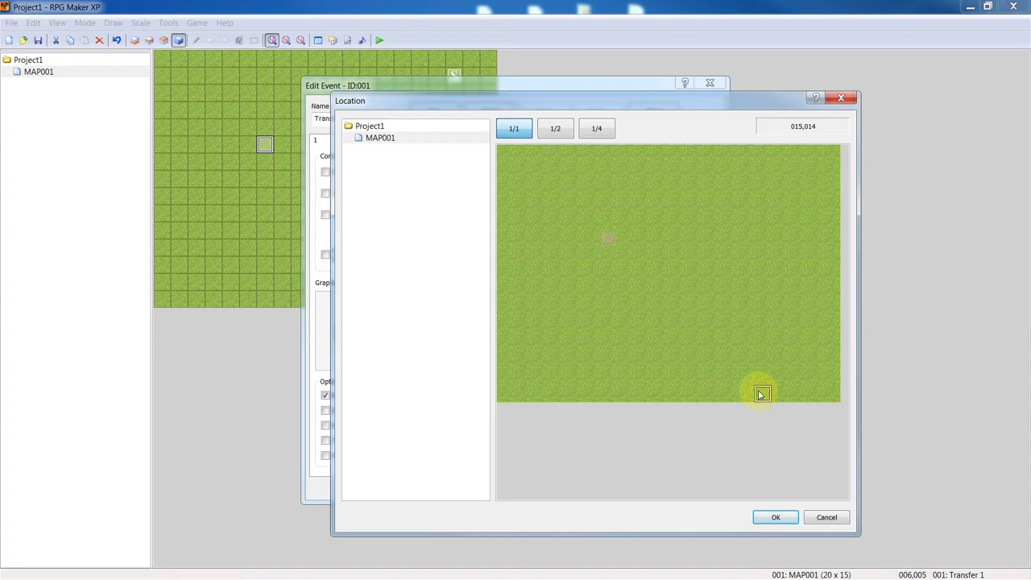
left_click(761, 377)
left_click(762, 360)
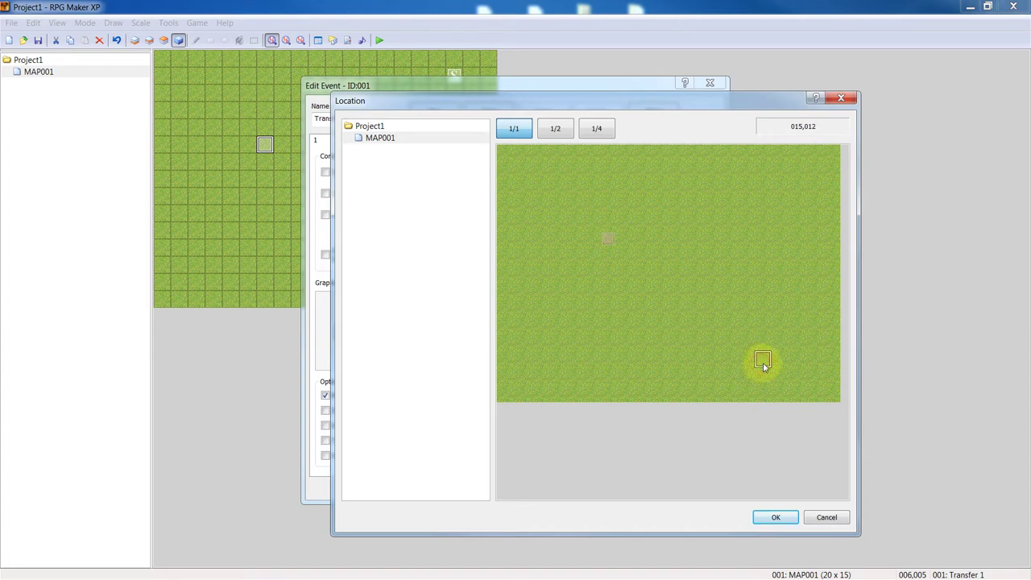
left_click(767, 515)
left_click(587, 395)
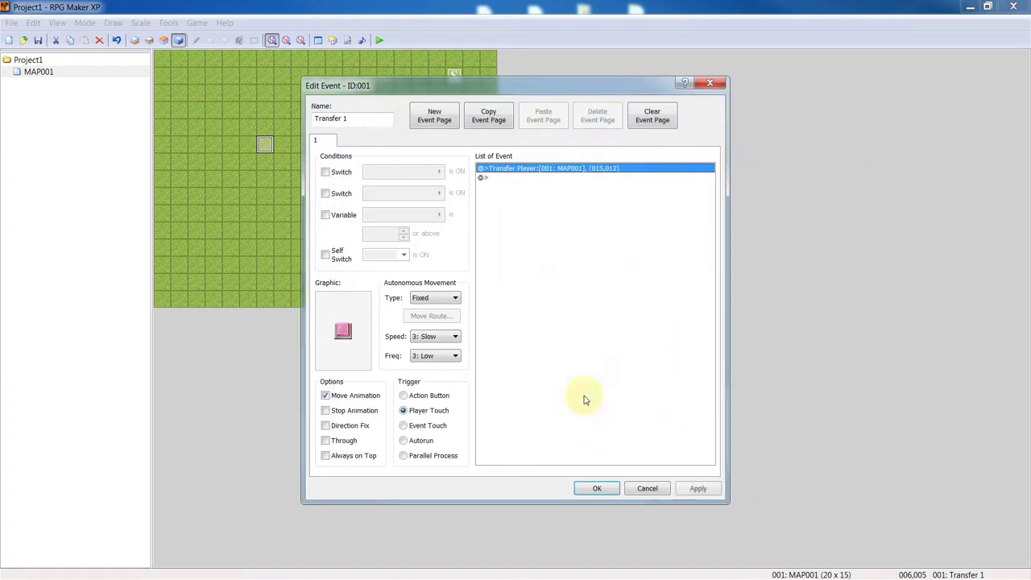
left_click(597, 489)
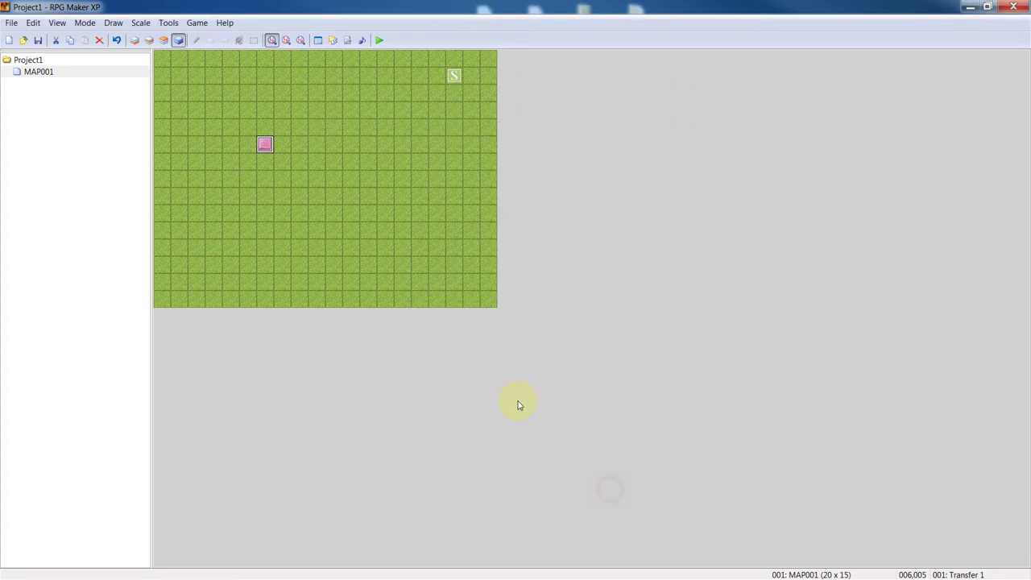
left_click(490, 300)
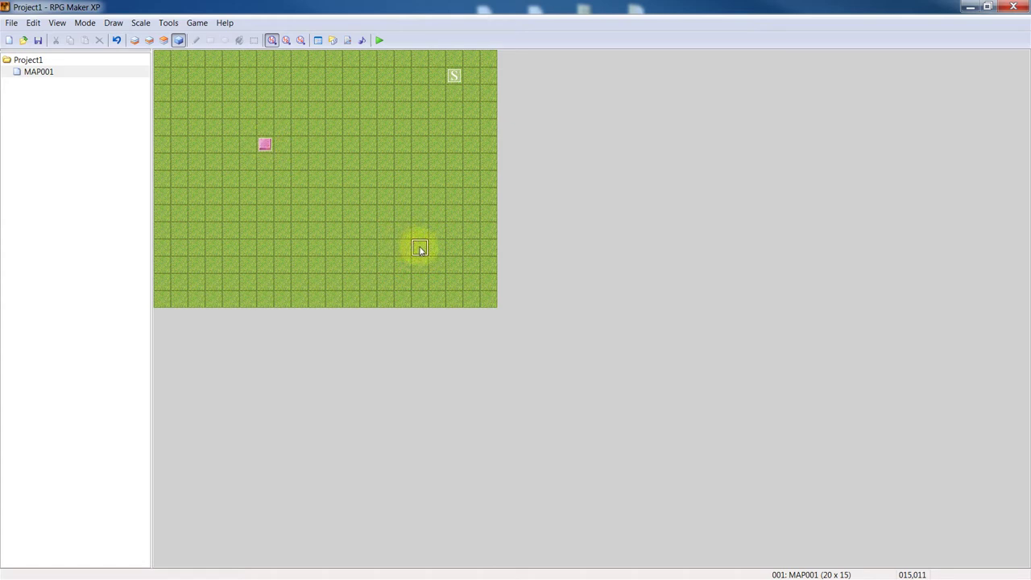
- Paste a copy of the pink Transfer 1 event onto tile 015,011
left_click(268, 144)
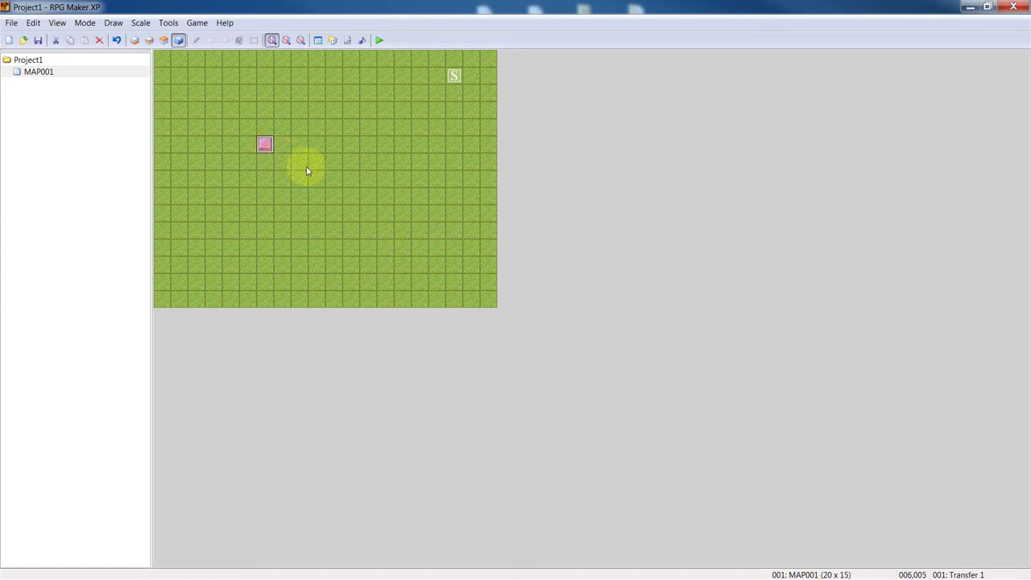
left_click(420, 248)
key("ctrl+v")
left_click(267, 145)
- Rename event 002 to Transfer 2 and swap its graphic to the blue switch
double_click(419, 248)
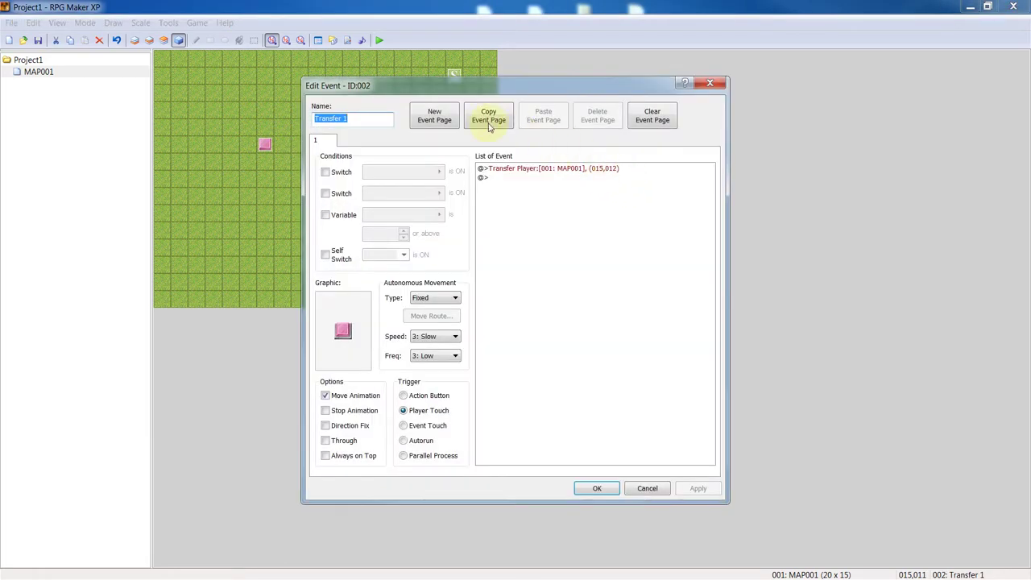
double_click(368, 121)
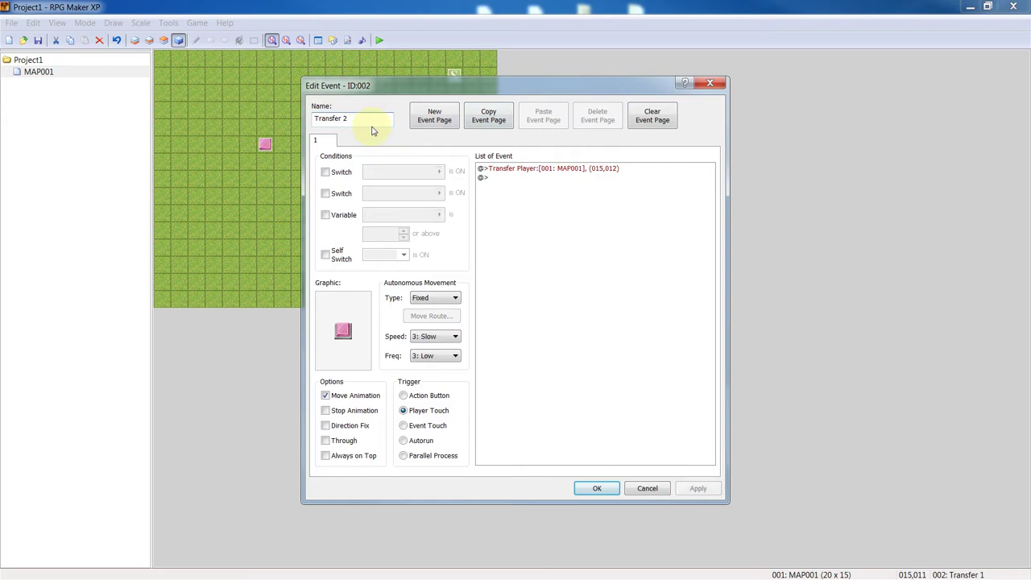
left_click(698, 488)
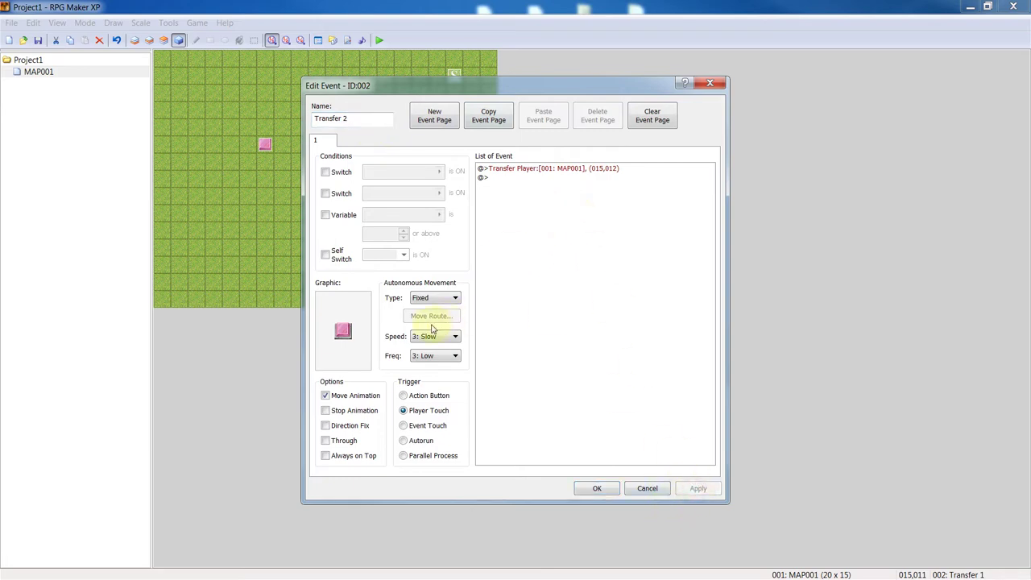
left_click(518, 170)
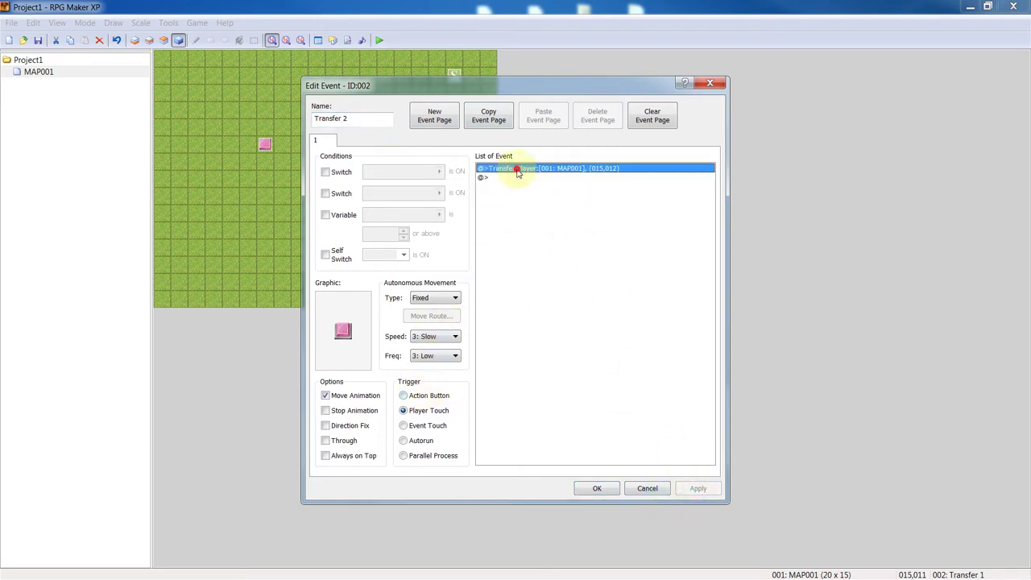
double_click(343, 330)
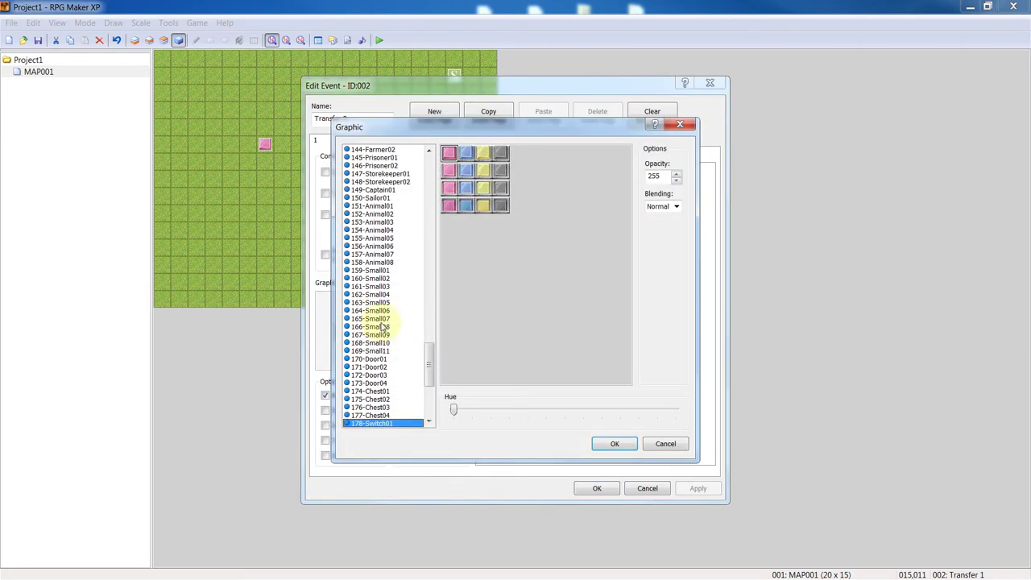
left_click(467, 153)
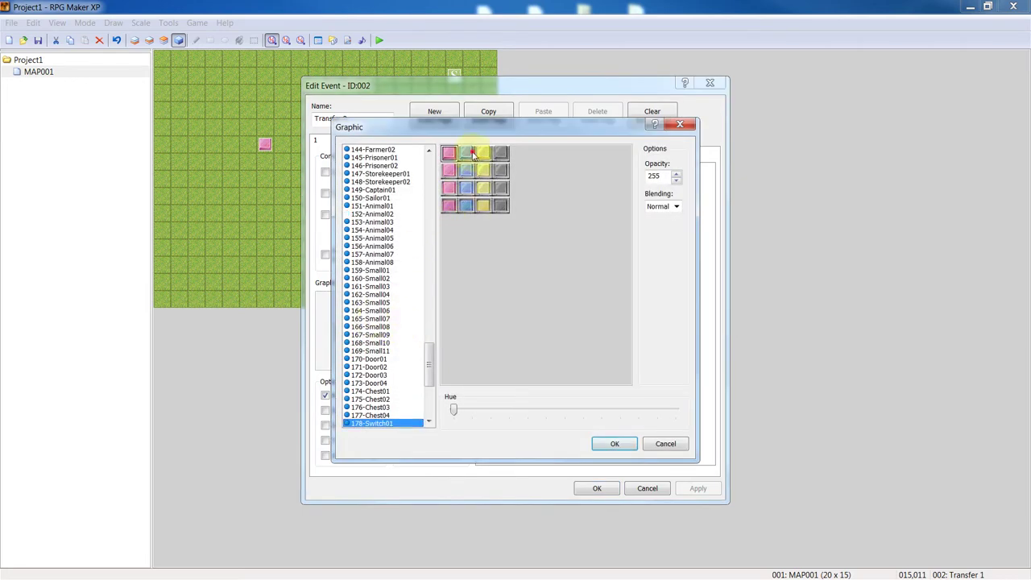
left_click(614, 444)
left_click(698, 488)
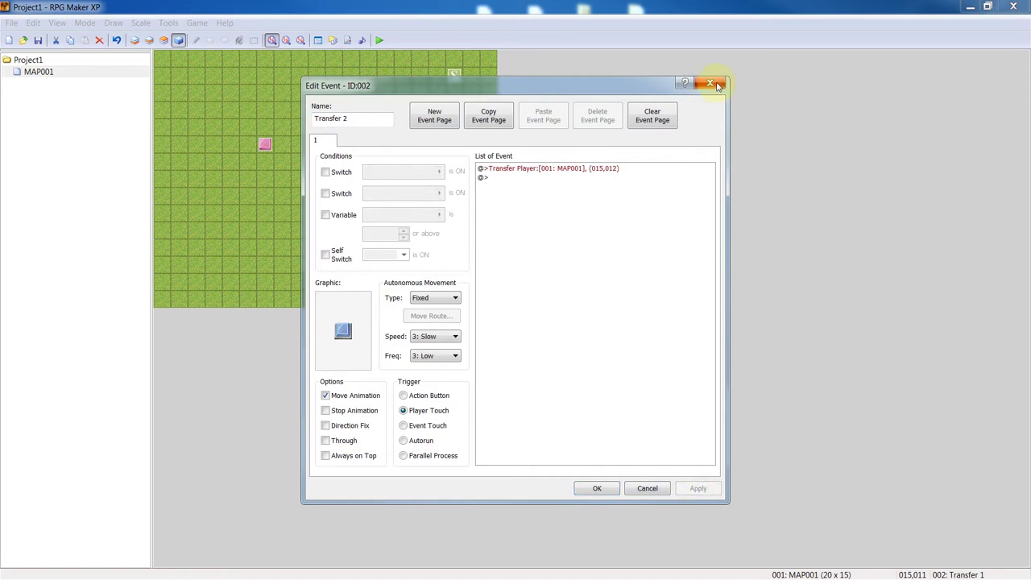
- Retarget Transfer 2's Transfer Player command to MAP001 tile 006,004 and save the event
left_click(588, 167)
right_click(586, 168)
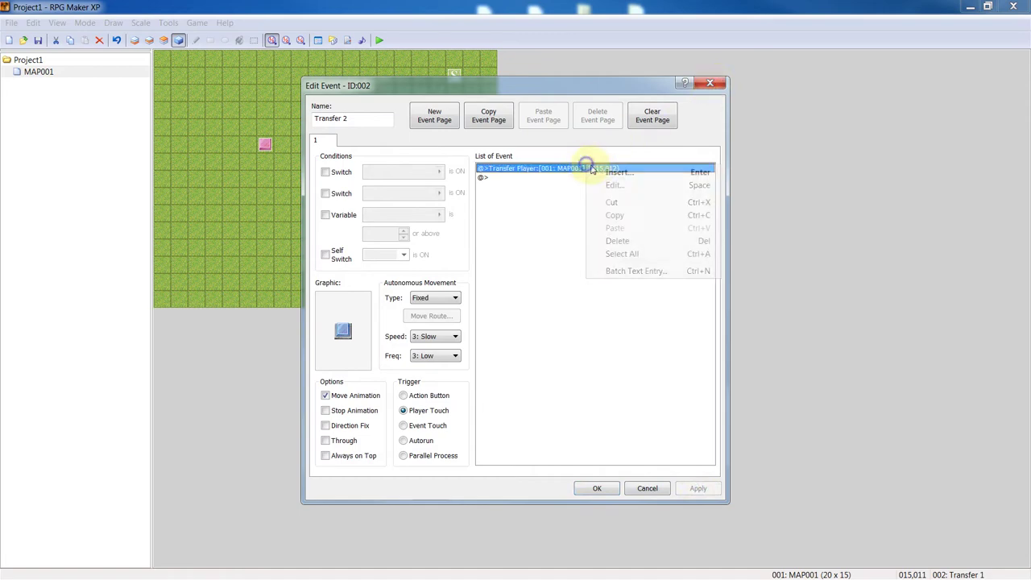
left_click(620, 191)
left_click(658, 264)
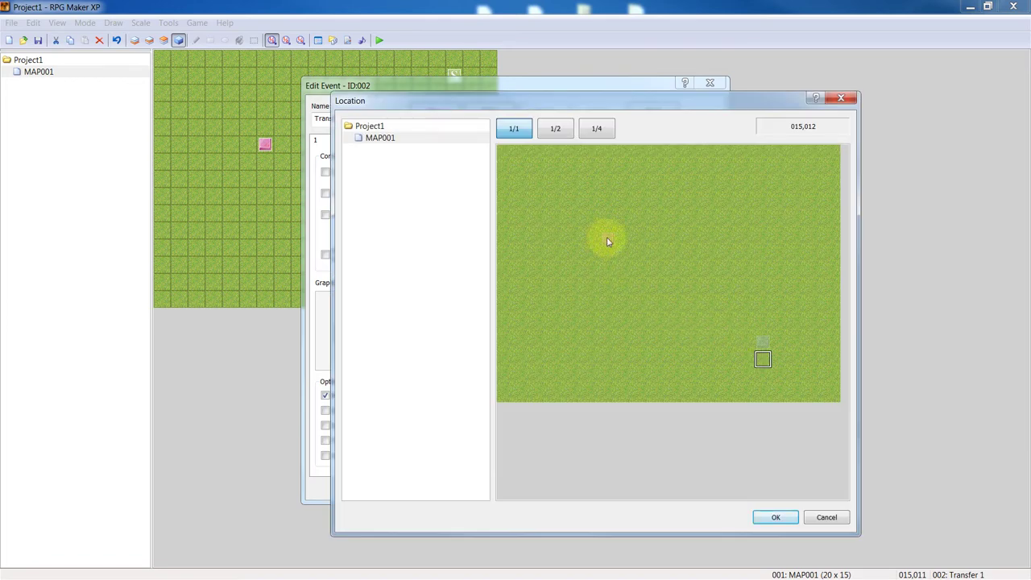
left_click(608, 241)
left_click(608, 221)
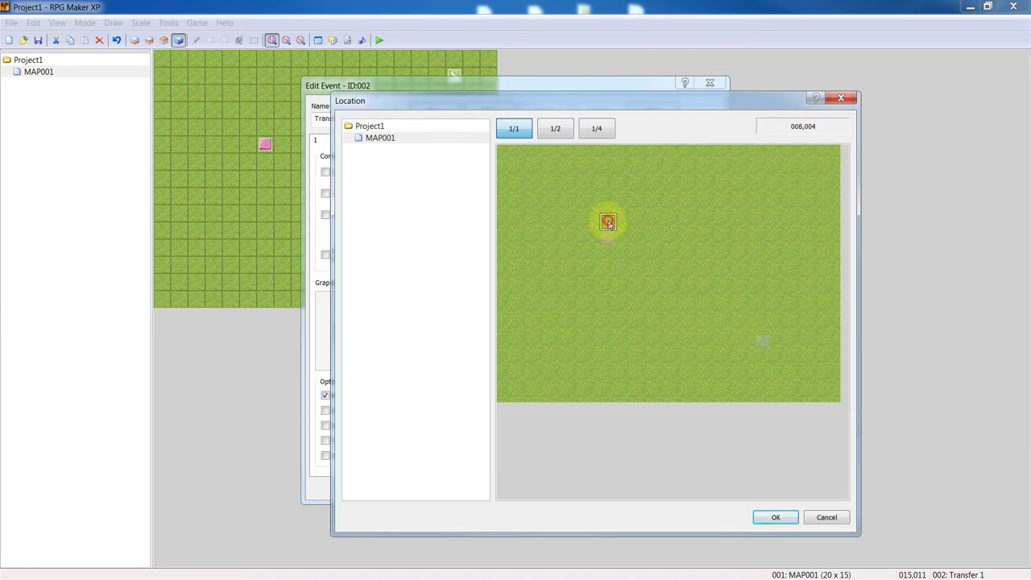
left_click(776, 519)
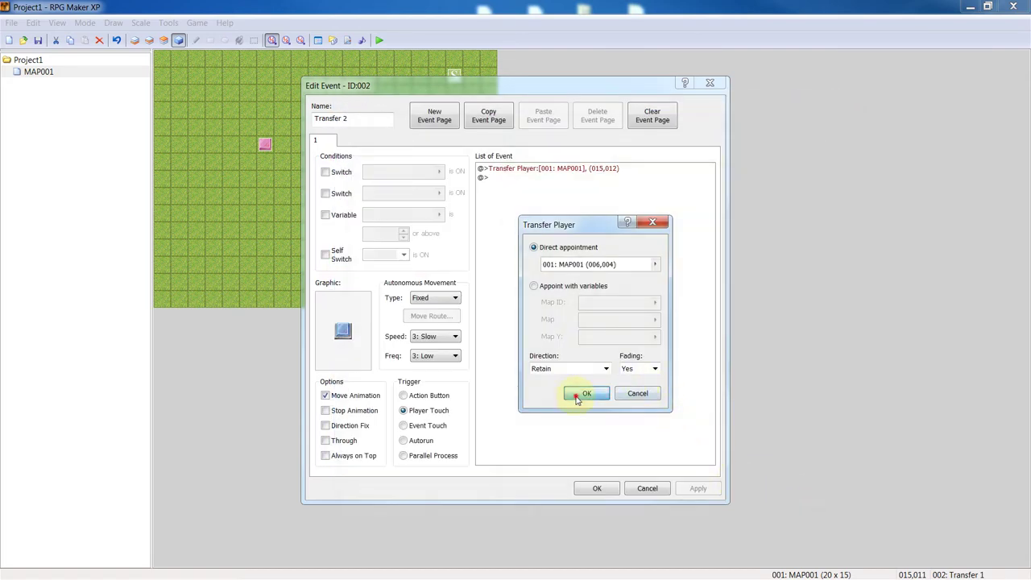
left_click(586, 393)
left_click(697, 488)
left_click(593, 487)
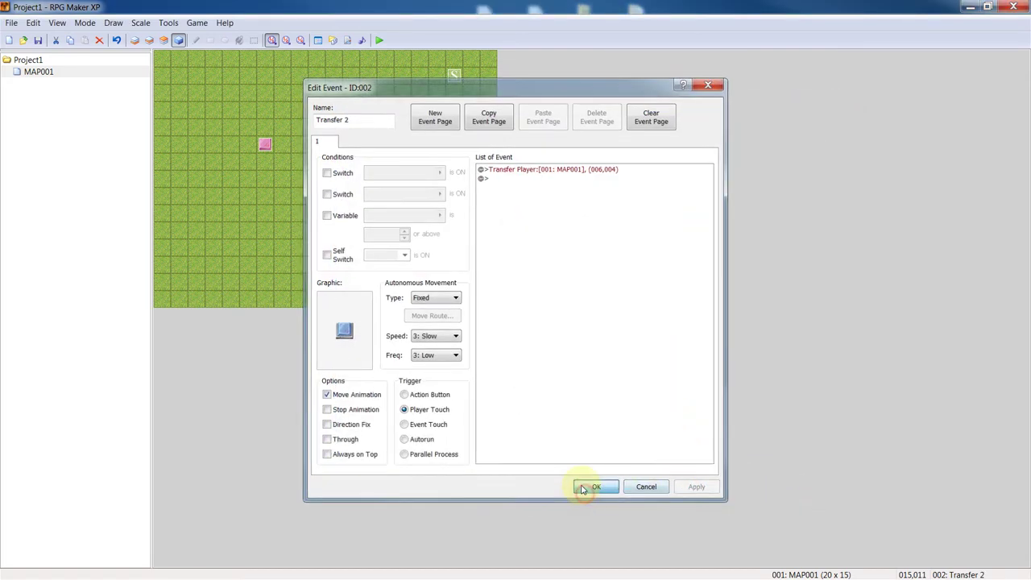
- Close the blue event's editor and open the pink Transfer 1's Transfer Player command
double_click(422, 242)
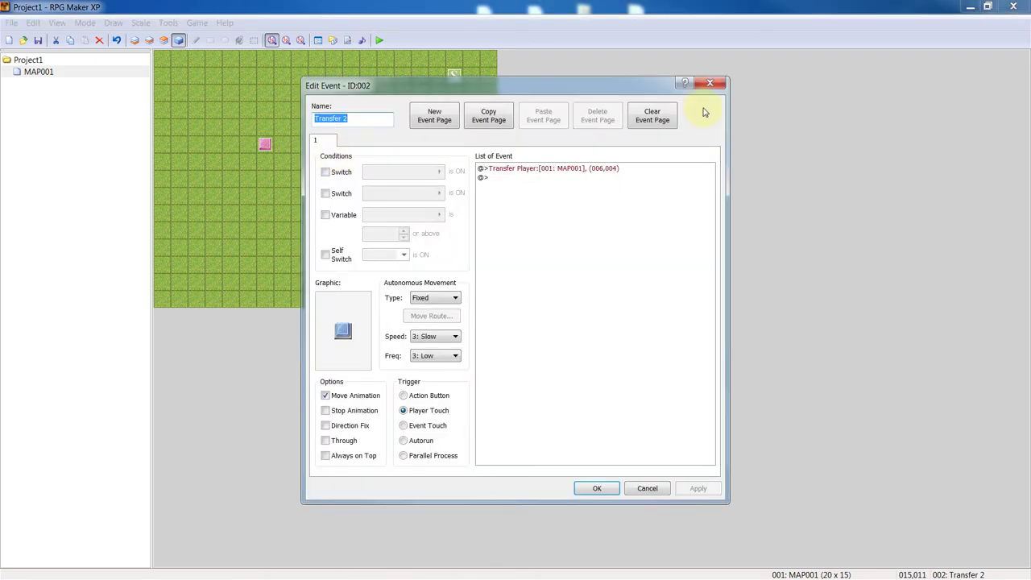
left_click(710, 83)
double_click(266, 145)
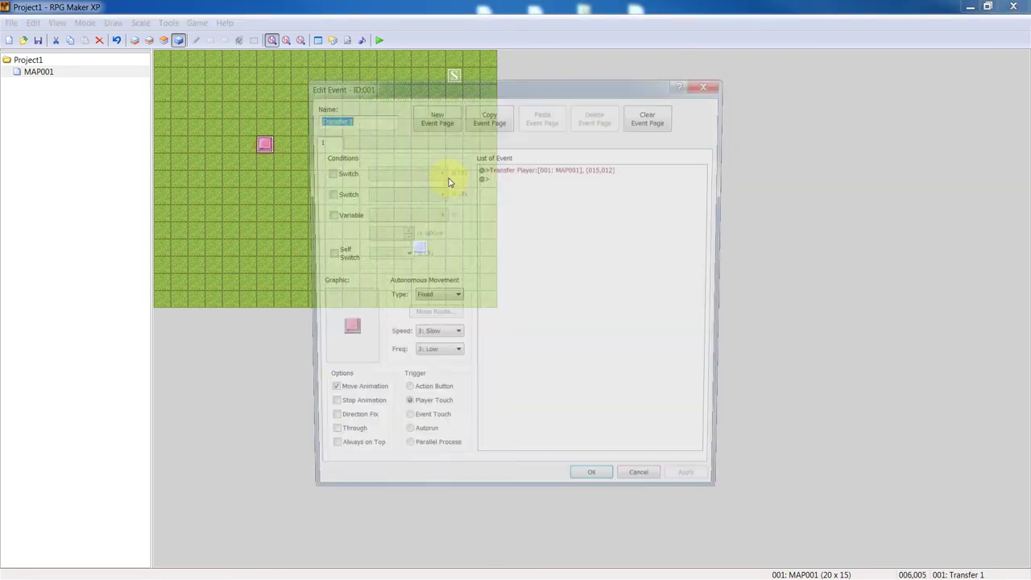
left_click(589, 170)
right_click(600, 173)
left_click(616, 192)
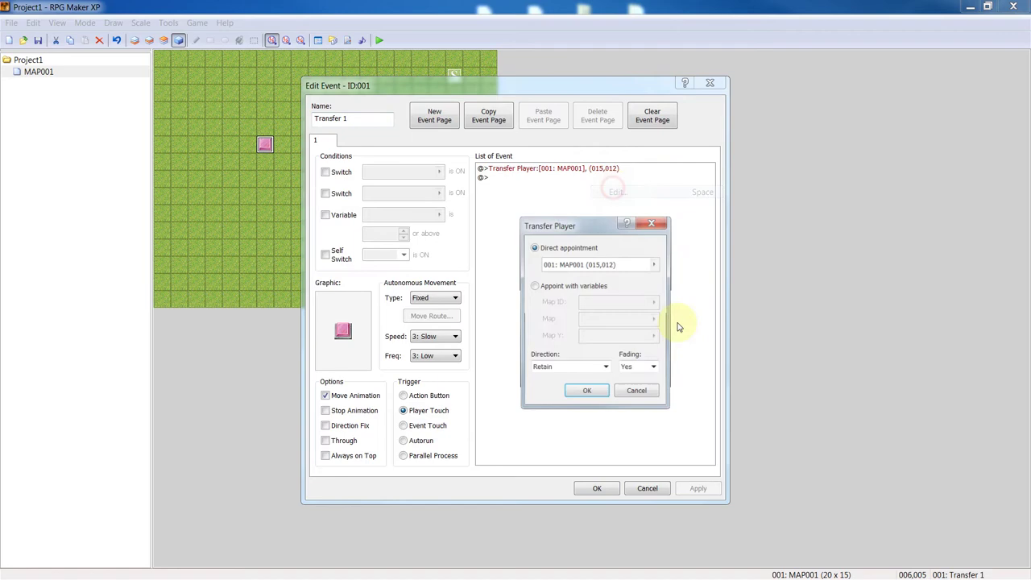
- Keep the pink event's destination at 015,012, then apply and close its editor
left_click(653, 264)
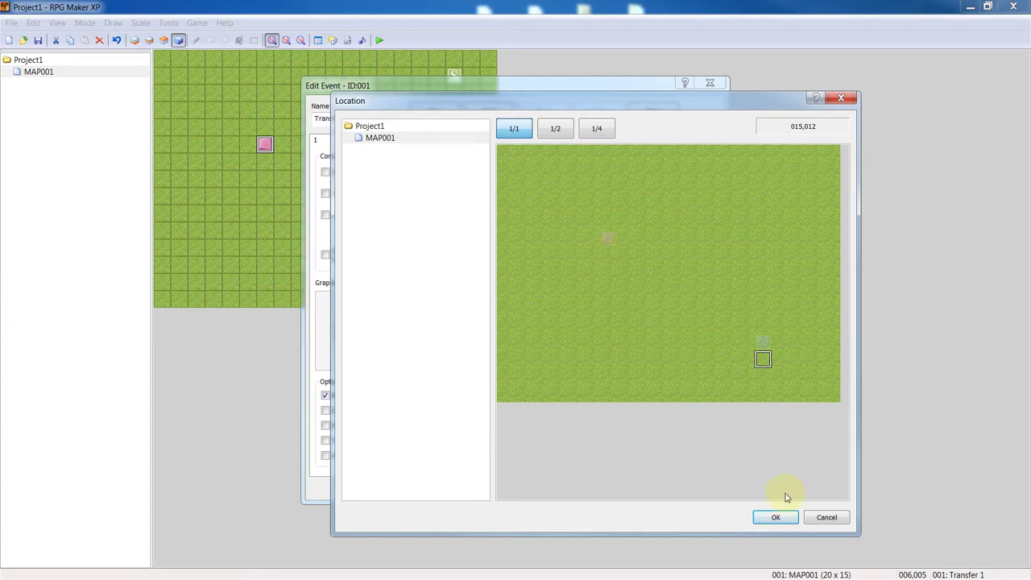
left_click(775, 517)
left_click(589, 391)
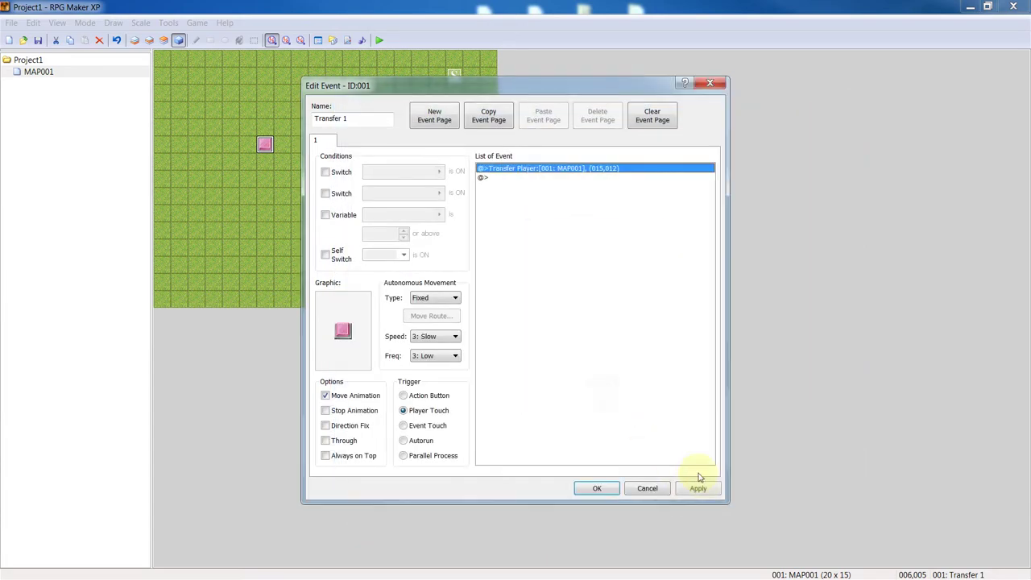
left_click(698, 488)
left_click(597, 488)
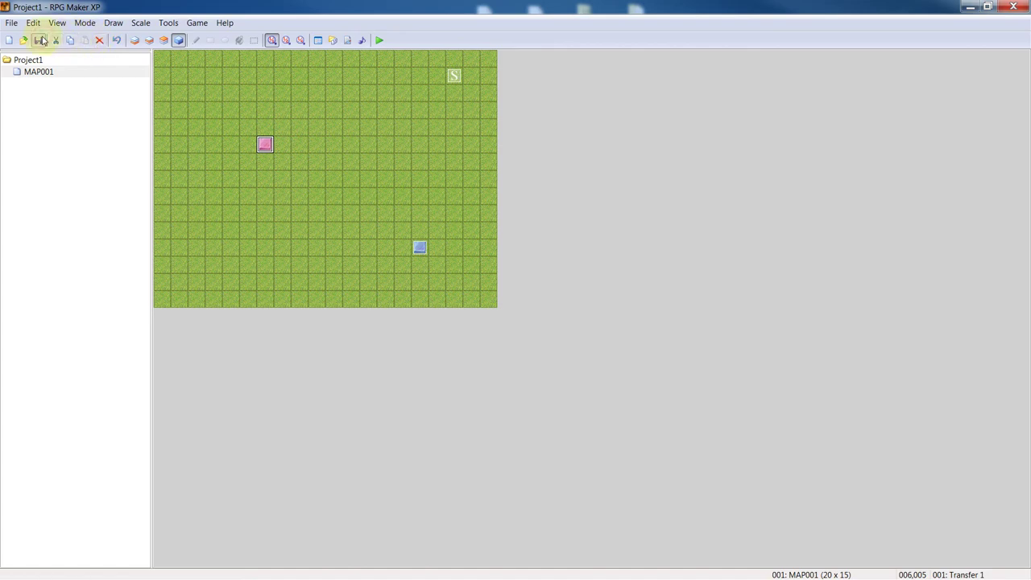
left_click(379, 40)
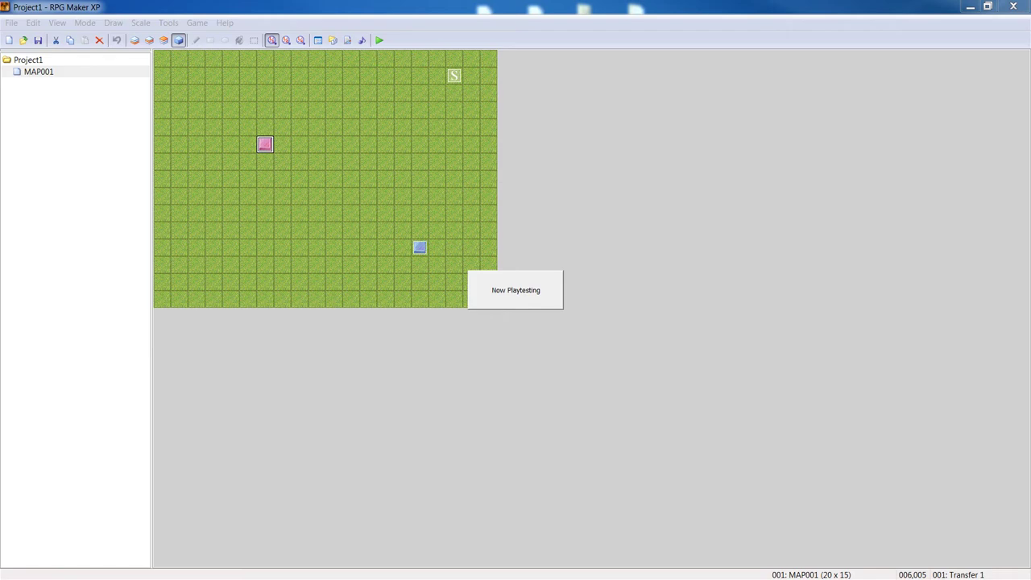
left_click_drag(292, 171, 476, 130)
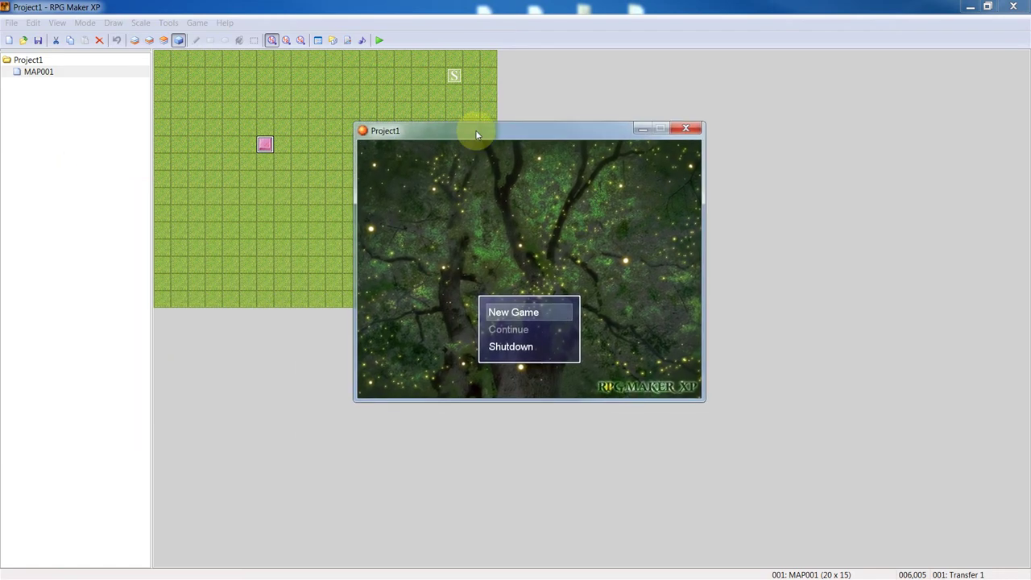
key("Return")
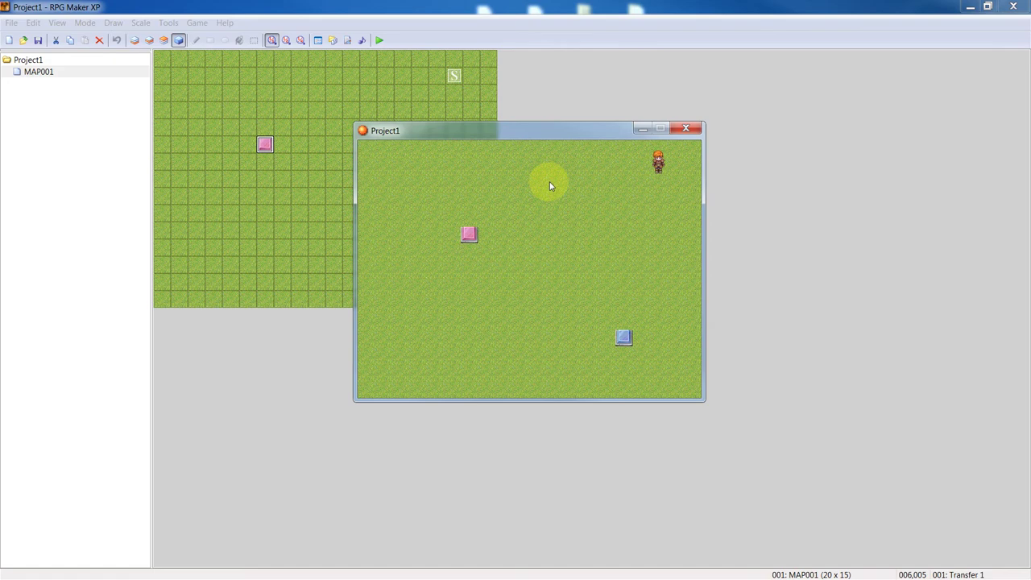
key("Down")
key("Down")
key("Left")
key("Left")
key("Down")
key("Down")
key("Down")
key("Down")
key("Down")
key("Down")
key("Down")
key("Up")
key("Up")
key("Down")
key("Down")
key("Down")
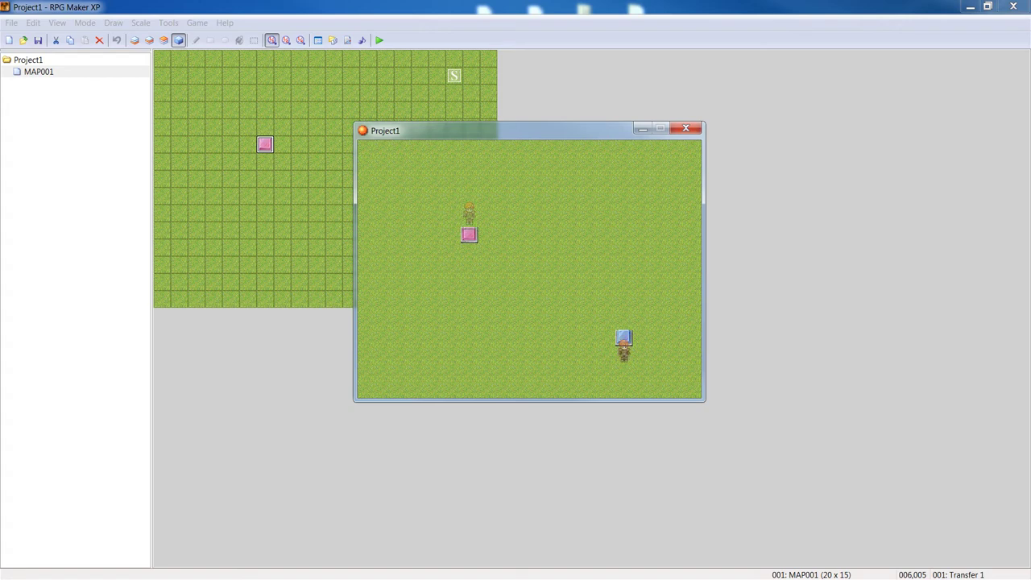
key("Right")
key("Right")
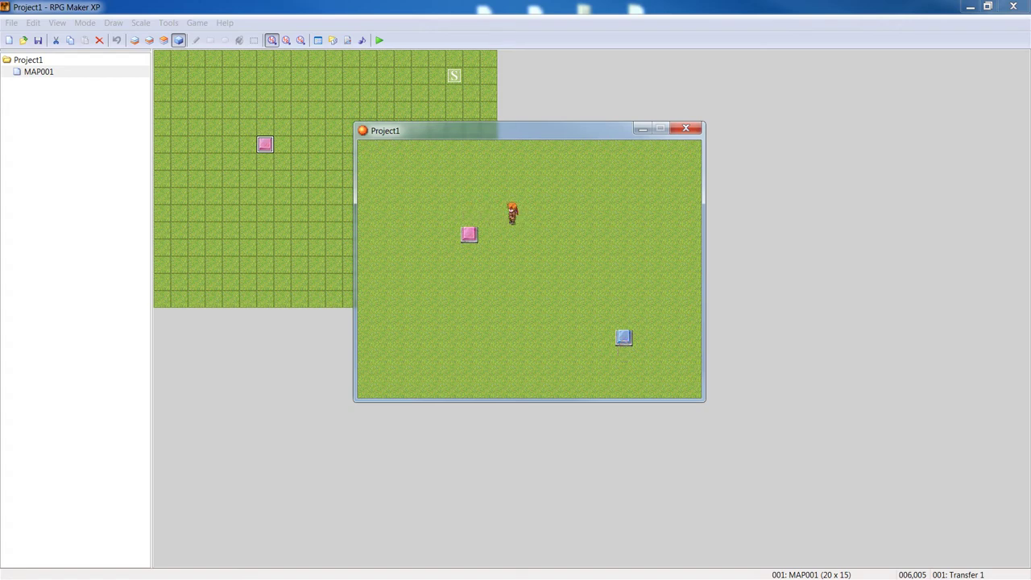
key("Left")
key("Left")
key("Left")
key("Right")
key("Left")
key("Left")
key("Up")
key("Up")
key("Right")
left_click(691, 129)
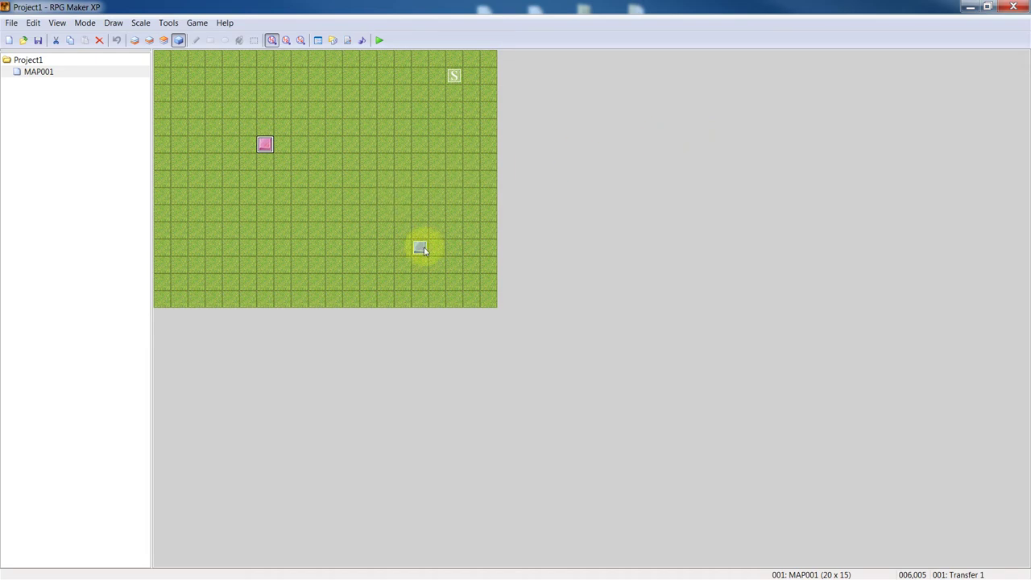
- Enable Through on the blue Transfer 2 event
left_click(422, 248)
double_click(423, 248)
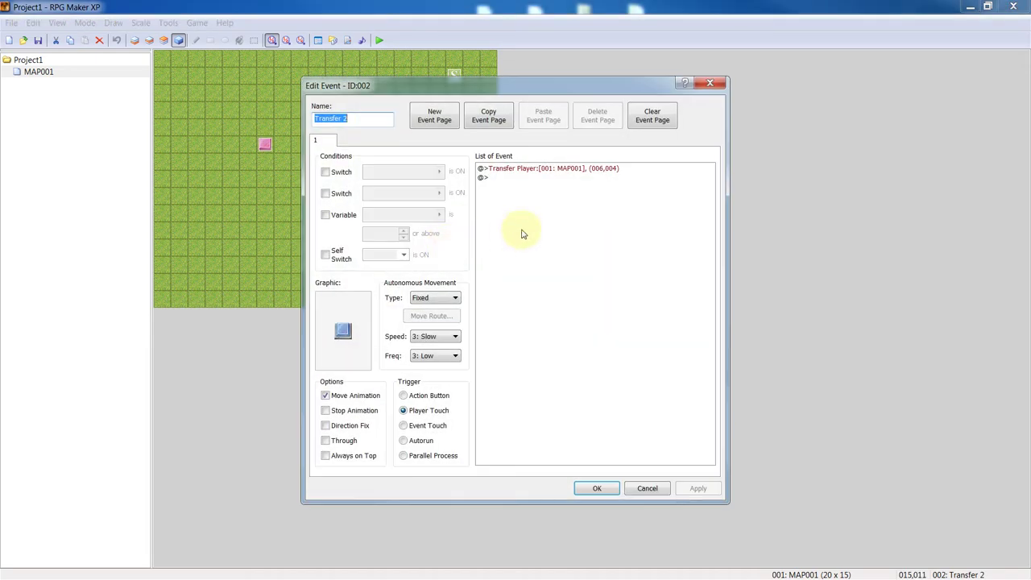
left_click(325, 442)
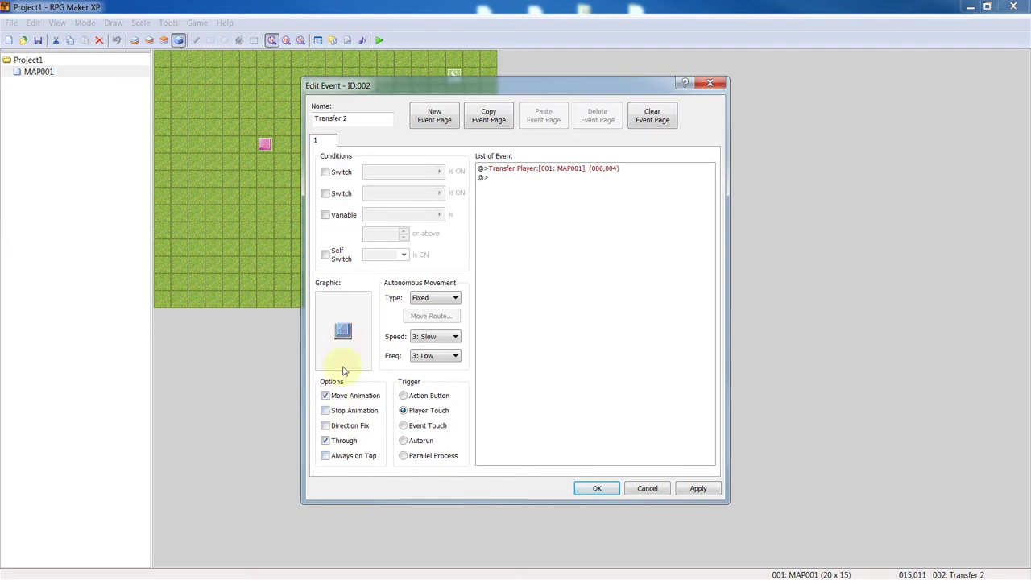
left_click(699, 488)
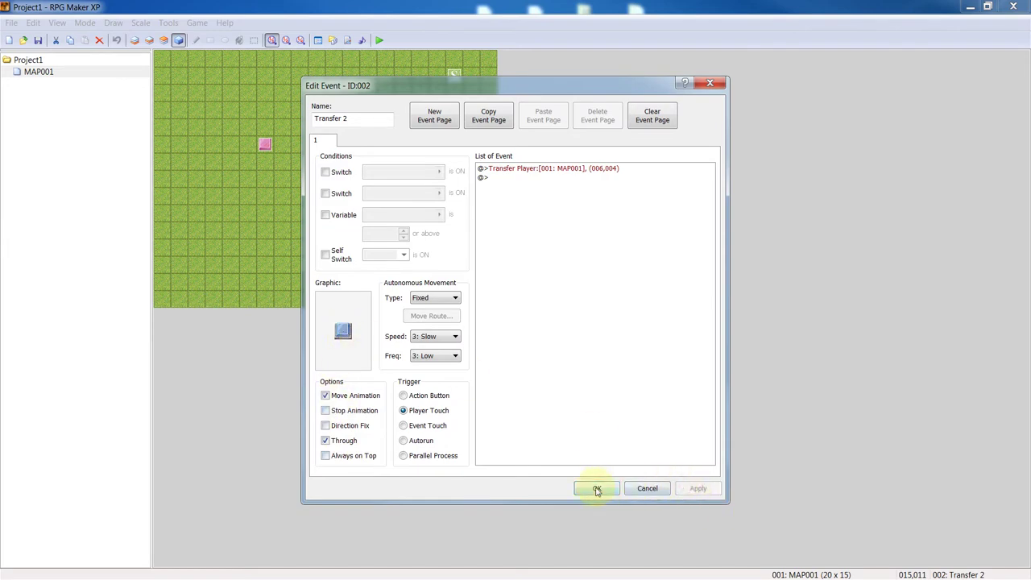
left_click(595, 488)
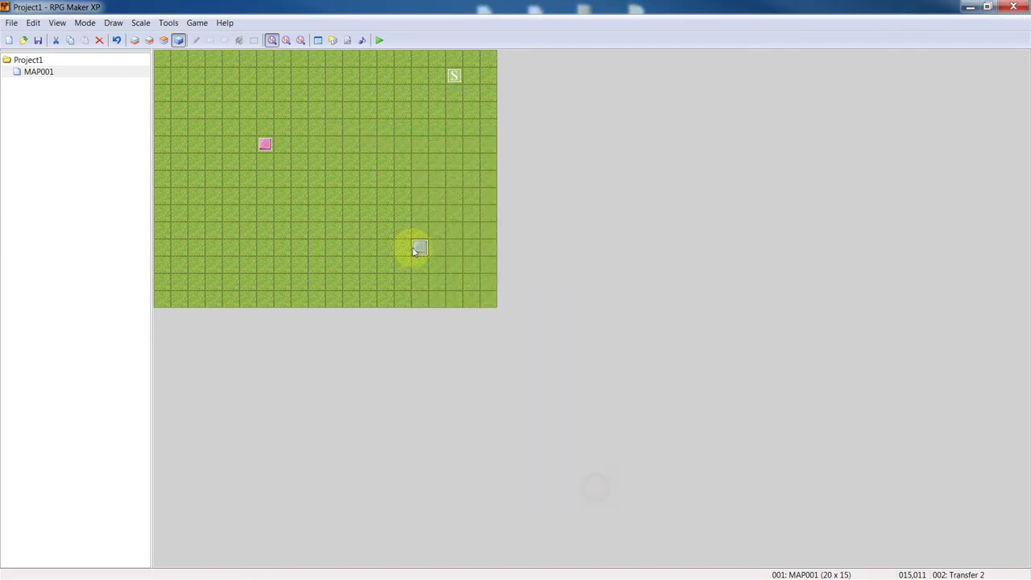
- Enable Through on the pink Transfer 1 event
double_click(266, 144)
left_click(343, 440)
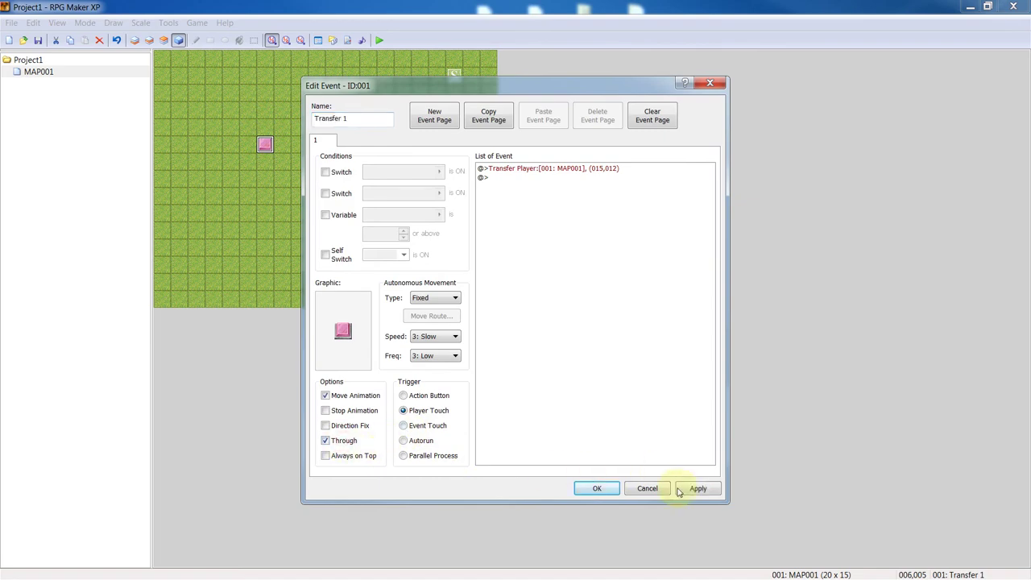
left_click(602, 490)
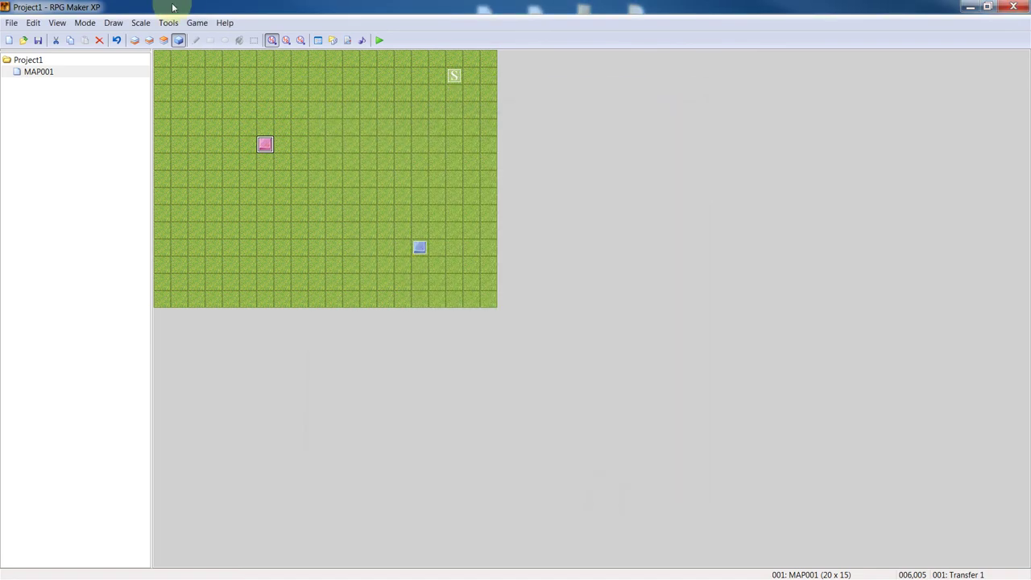
- Start a new playtest game and walk the hero down and left onto the blue tile
left_click(380, 40)
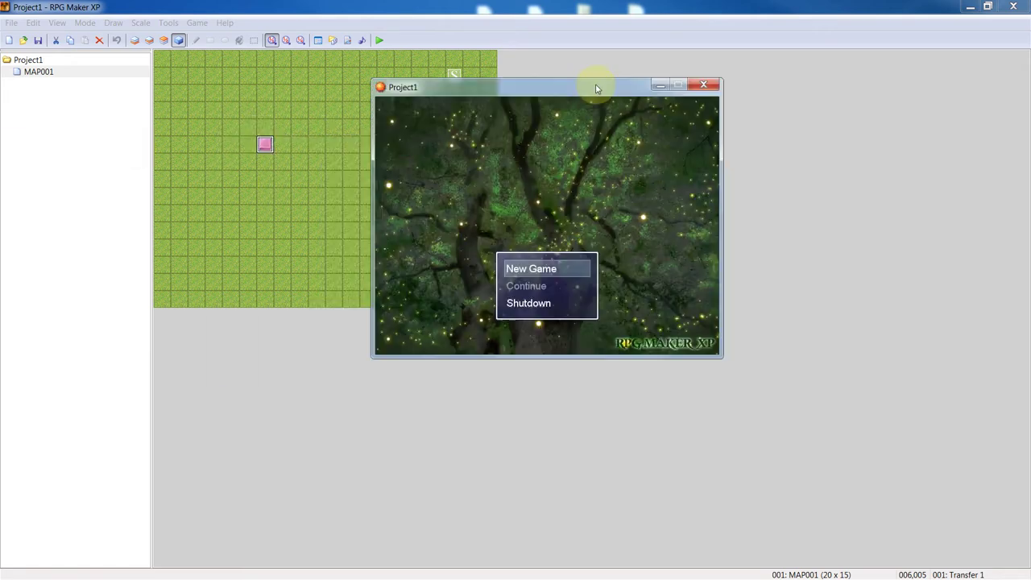
key("Return")
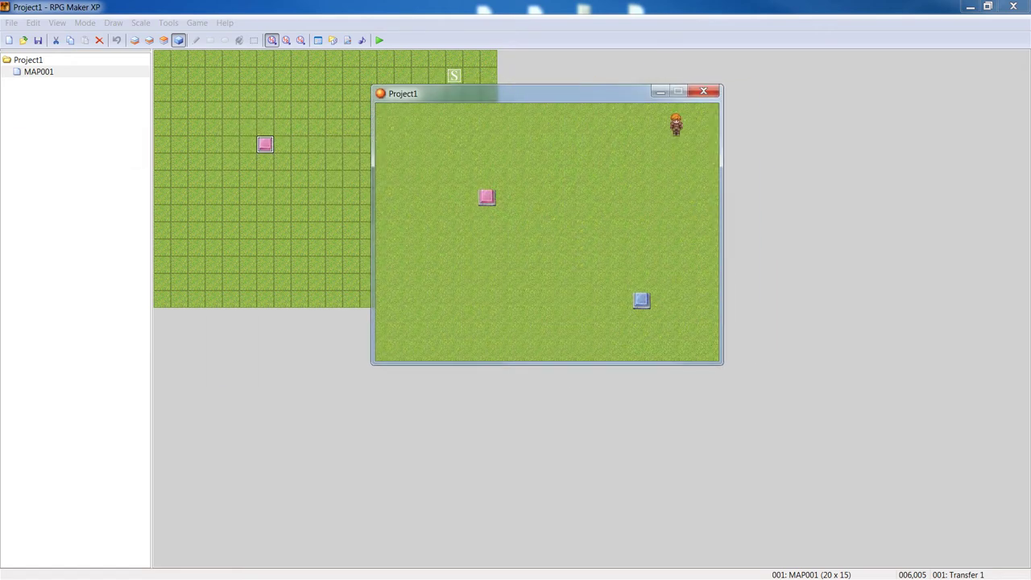
key("Down")
key("Left")
key("Down")
key("Down")
key("Left")
- Step onto the blue and pink tiles again to test their transfers, then end the playtest
key("Down")
key("Down")
key("Down")
key("Up")
key("Down")
key("Up")
key("Down")
key("Down")
key("Left")
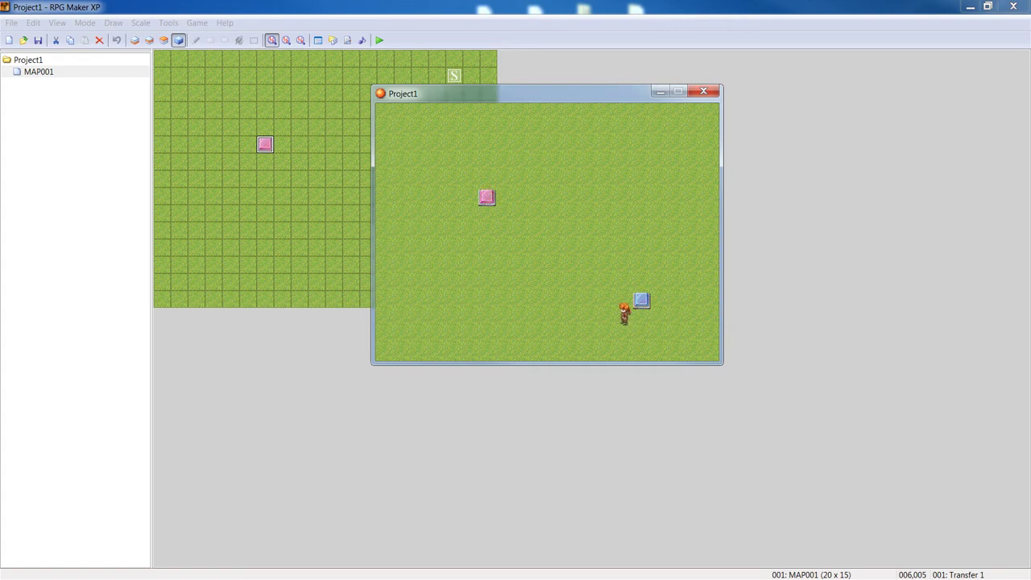
left_click(705, 90)
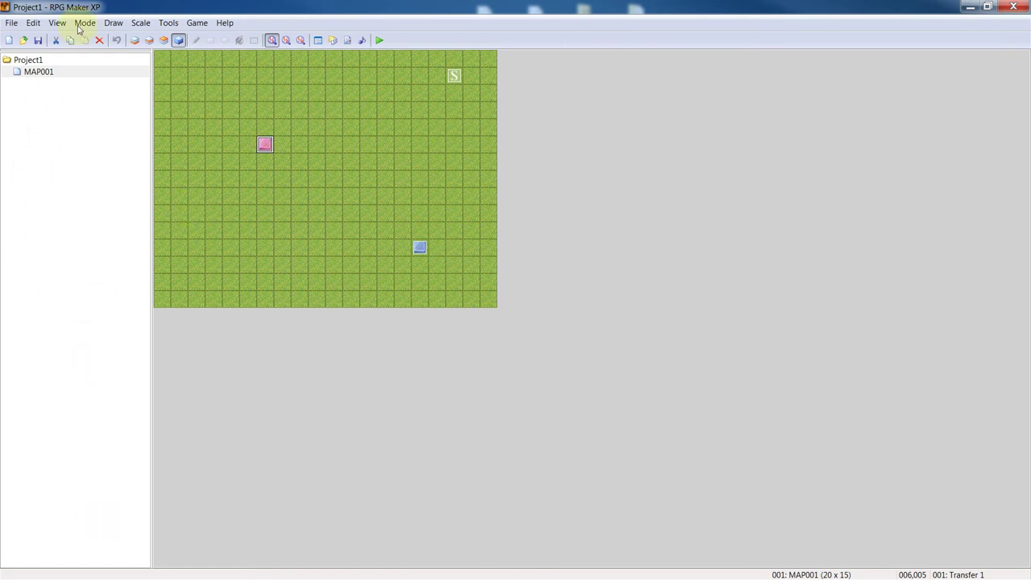
- Add a new map under Project1 using the 004: Mountain tileset, creating MAP002
left_click(38, 72)
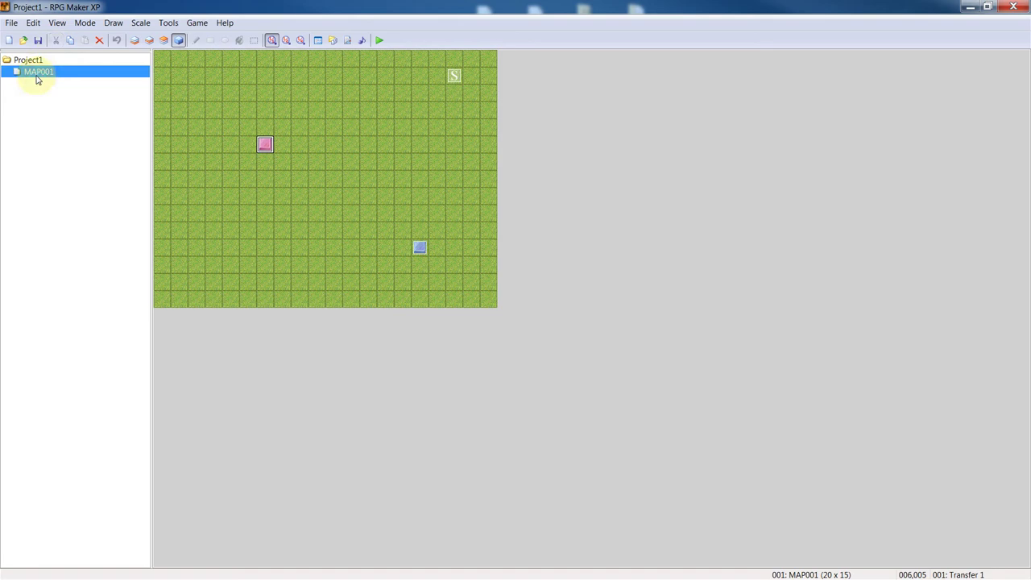
right_click(37, 72)
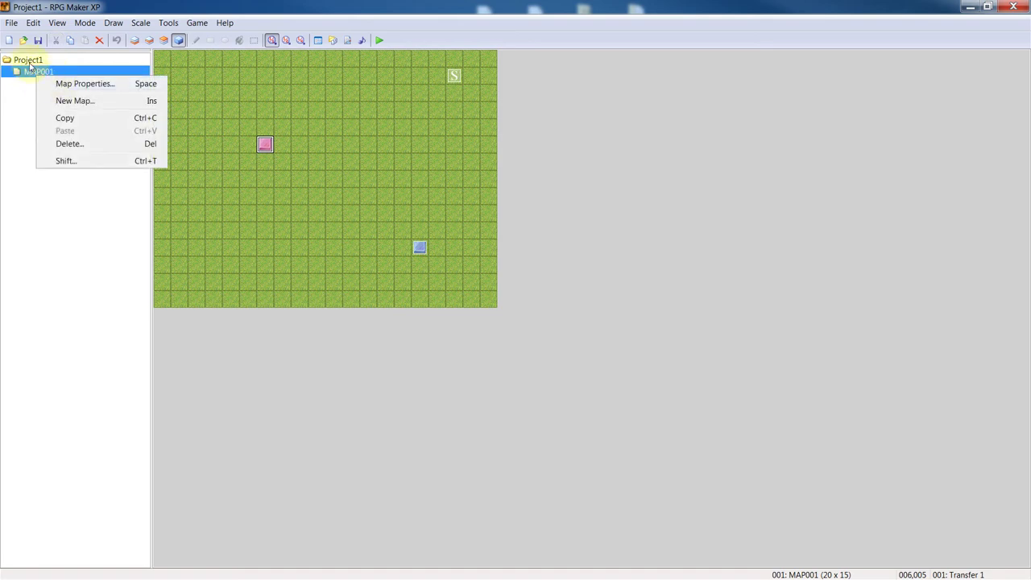
left_click(28, 60)
right_click(28, 62)
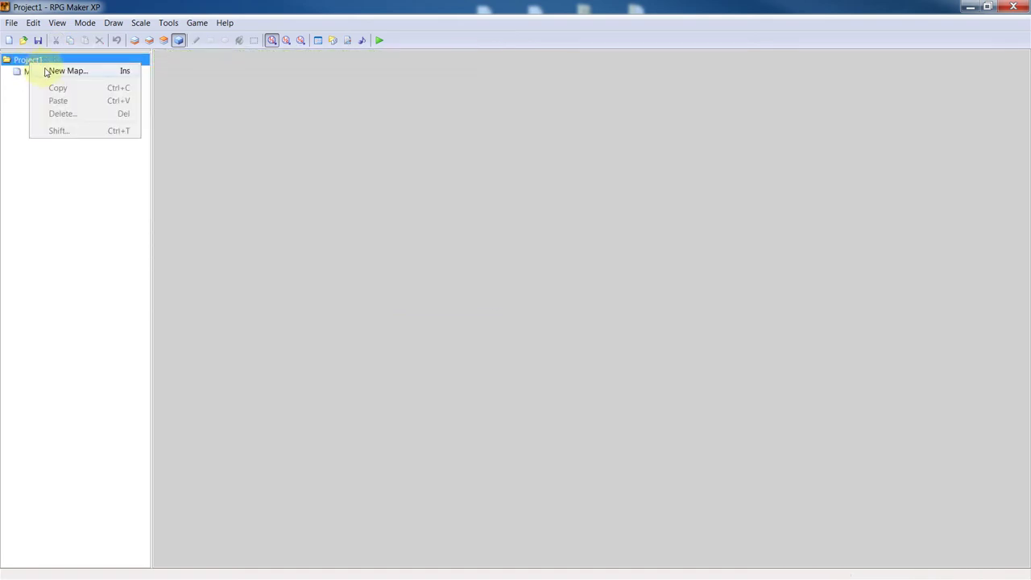
left_click(46, 71)
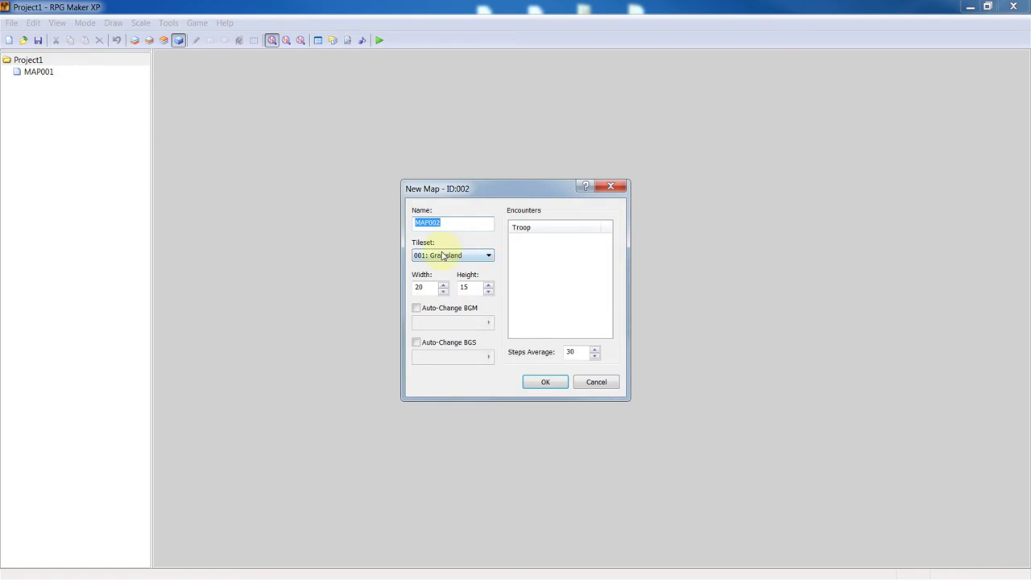
left_click(442, 255)
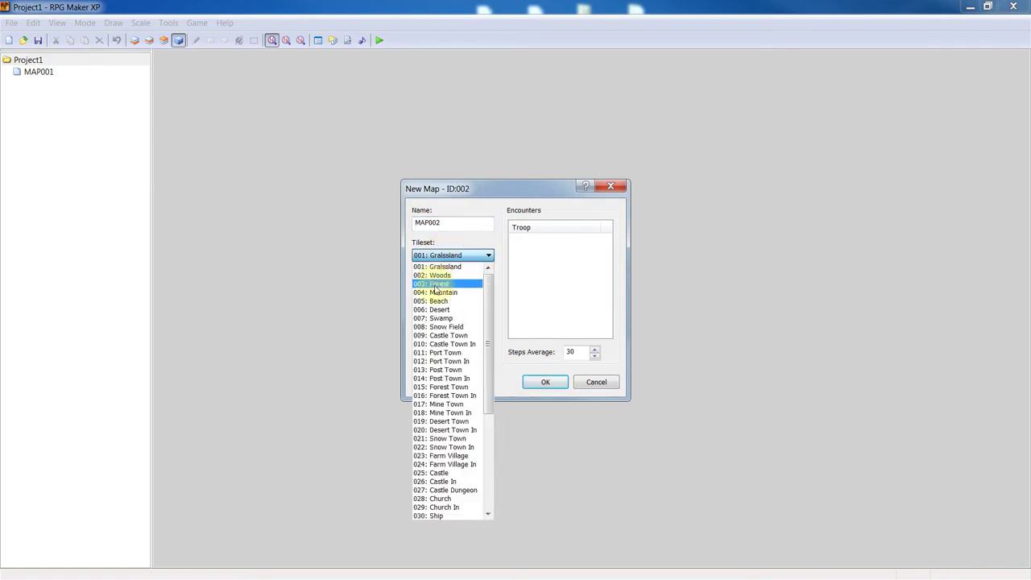
left_click(439, 293)
left_click(545, 383)
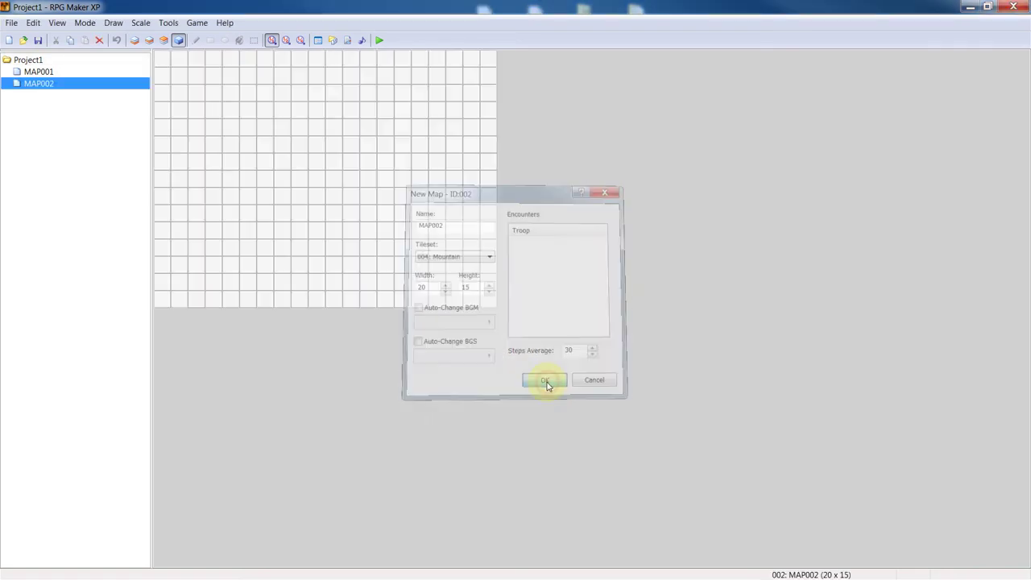
- Switch MAP002 to tile layer 2 editing and then back to layer 1
right_click(45, 84)
left_click(44, 88)
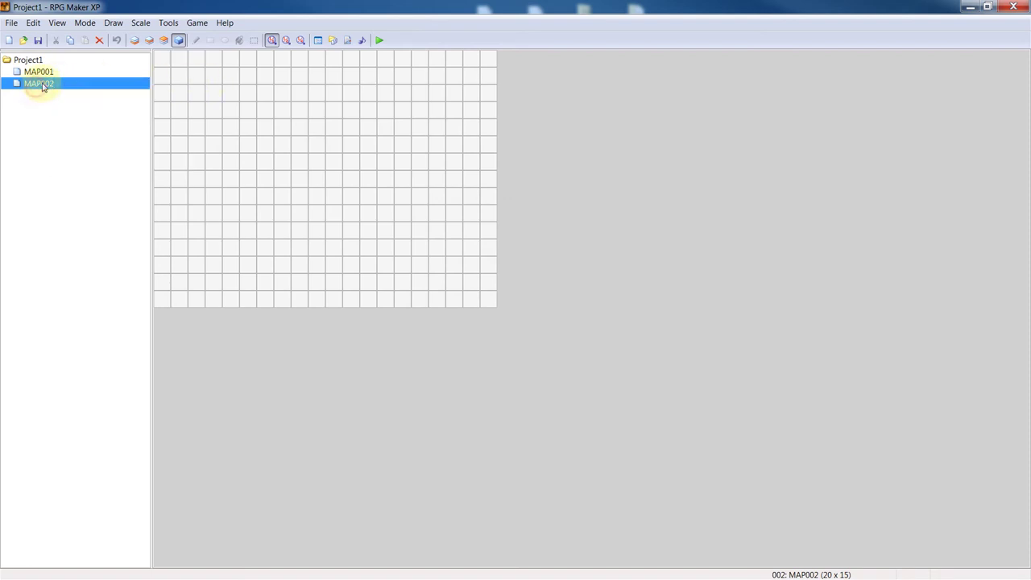
left_click(151, 40)
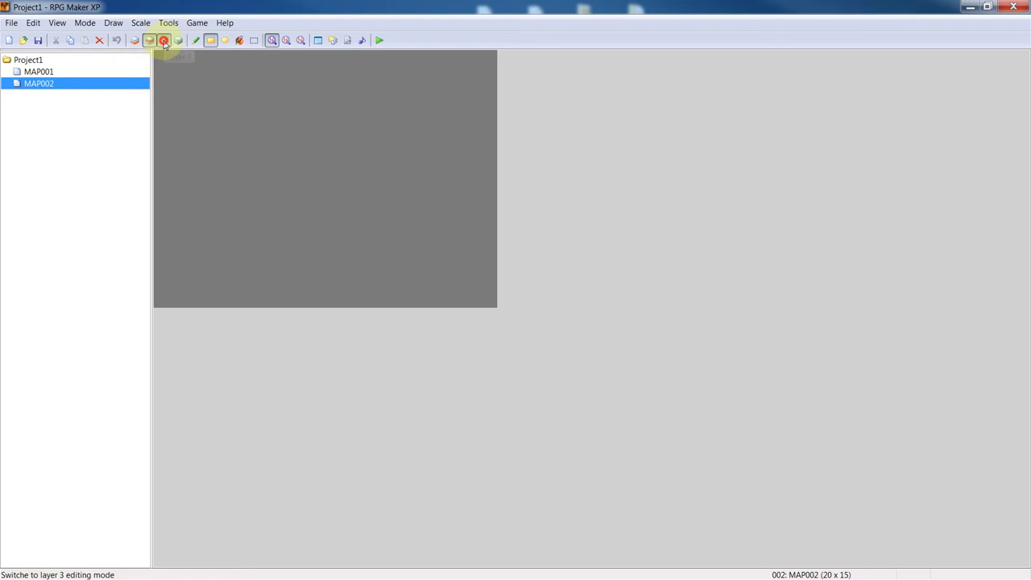
left_click(133, 41)
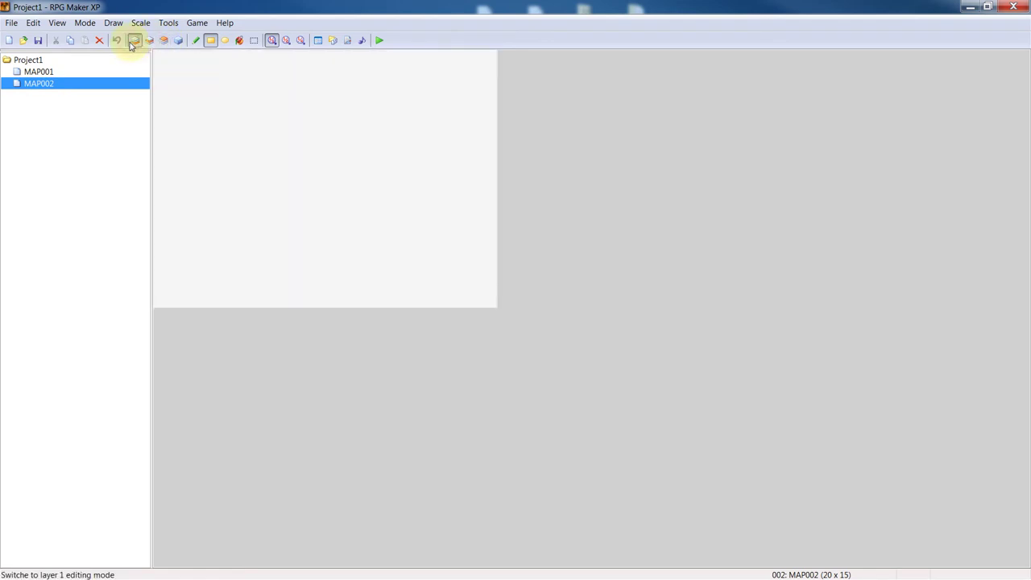
right_click(62, 83)
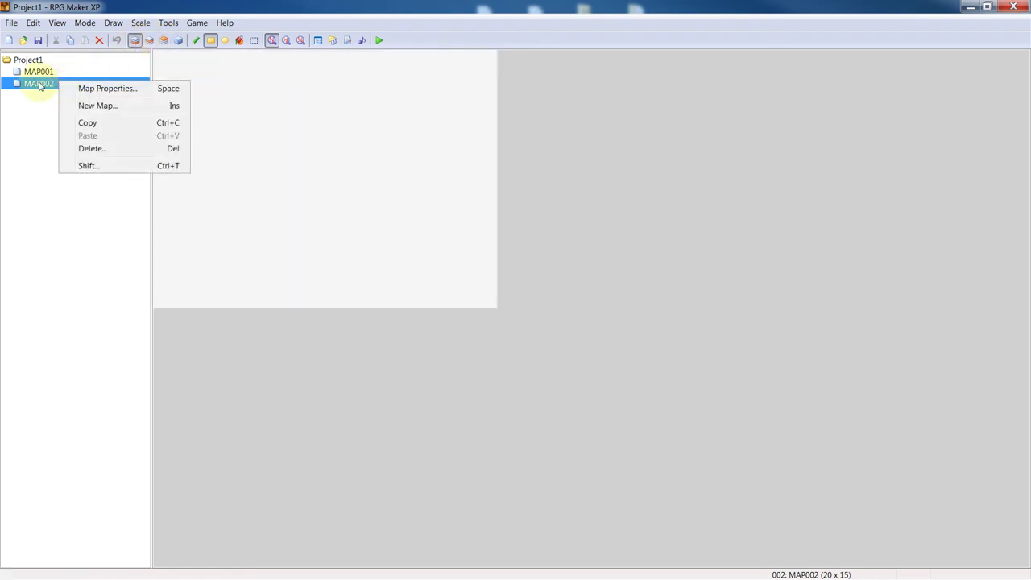
left_click(39, 86)
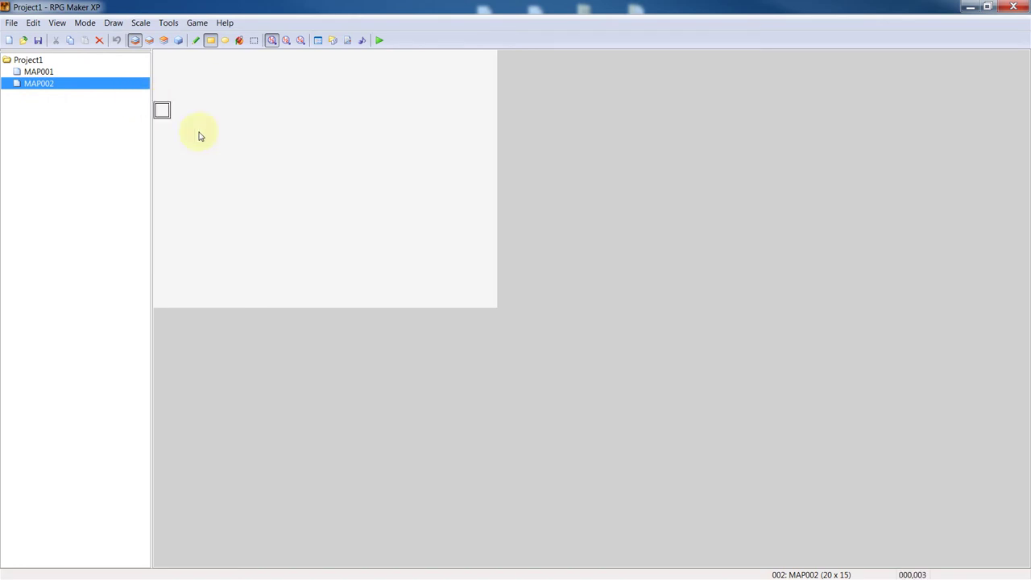
- Check that MAP002's properties keep the 004: Mountain tileset, closing without changes
right_click(53, 85)
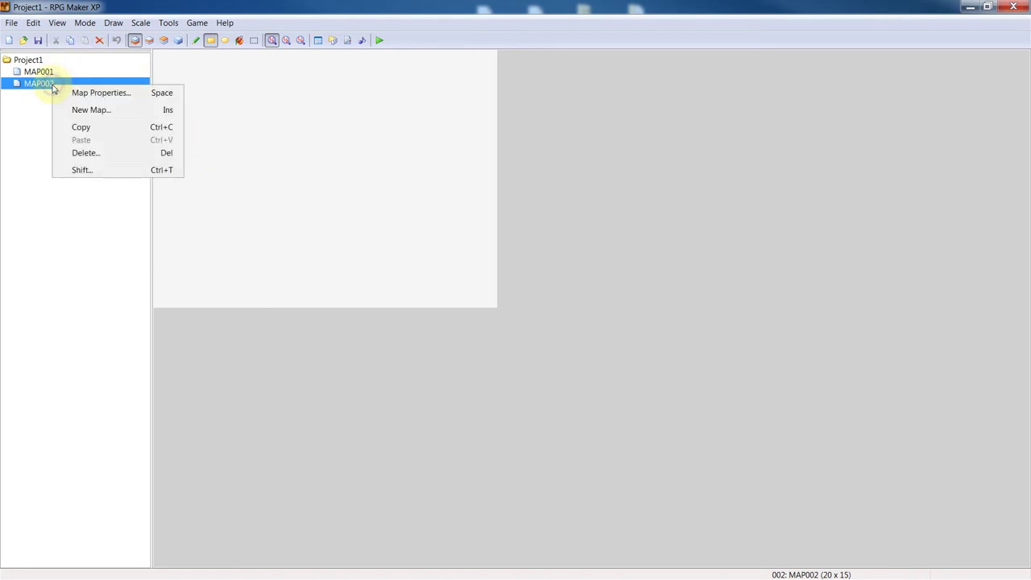
left_click(88, 92)
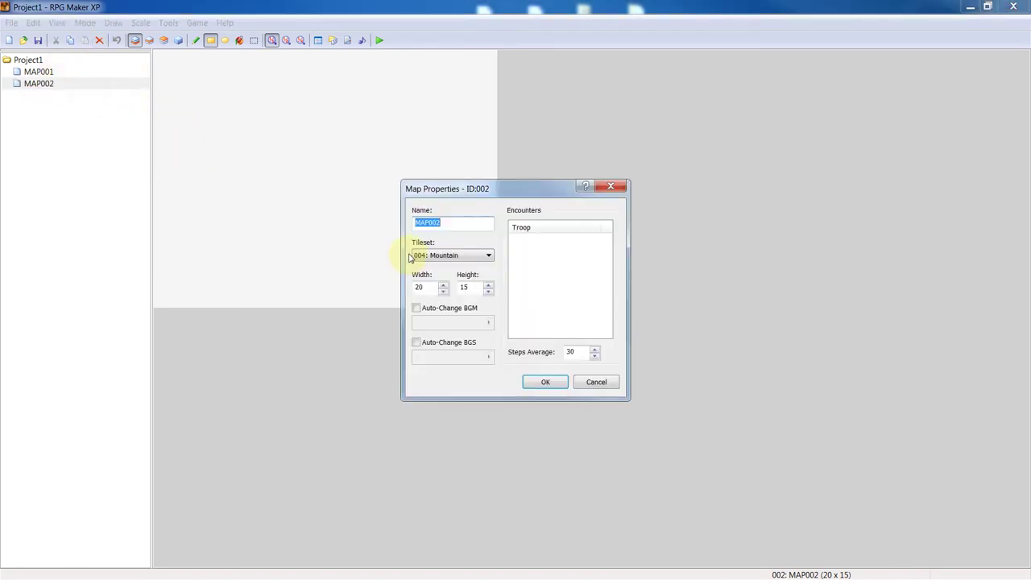
left_click(433, 255)
left_click(433, 256)
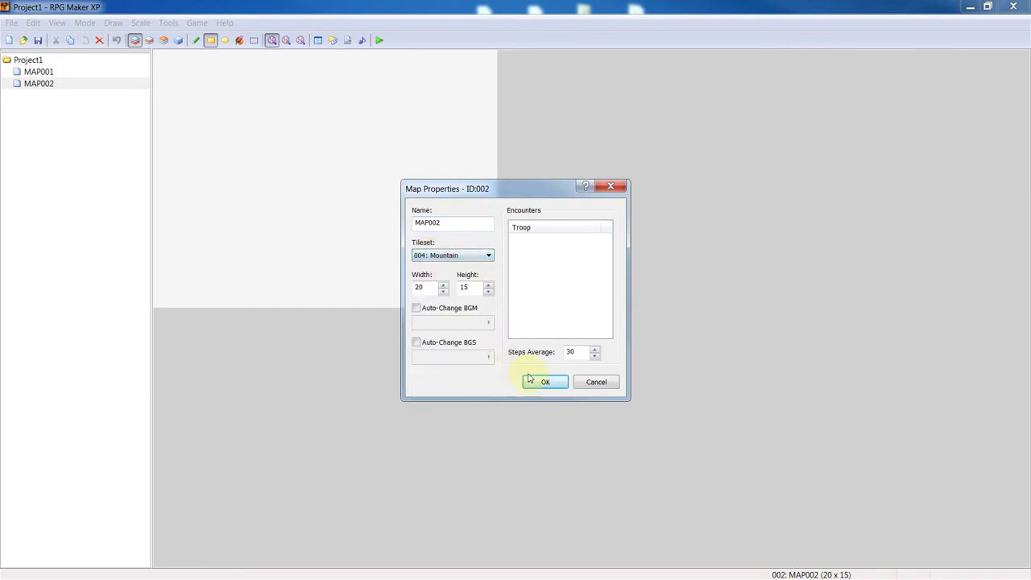
left_click(596, 382)
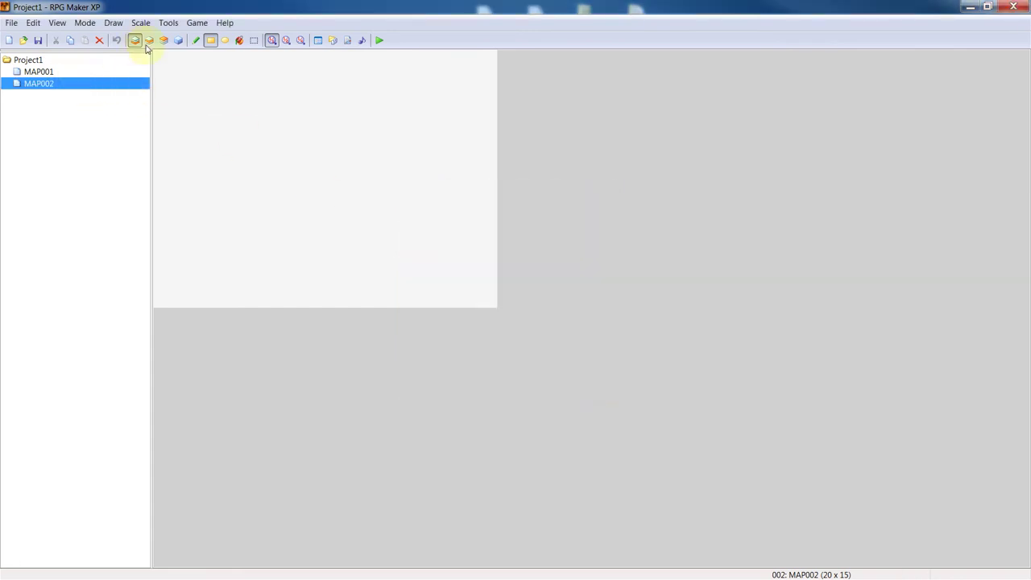
- Set MAP002 to tile layer 2 editing with the Pencil tool selected
left_click(175, 41)
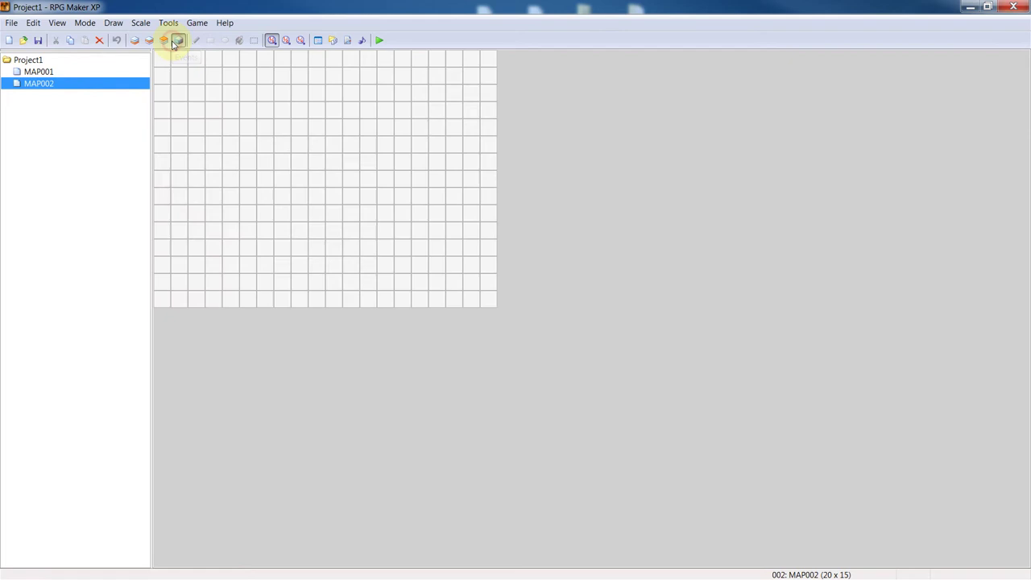
left_click(149, 41)
left_click(134, 40)
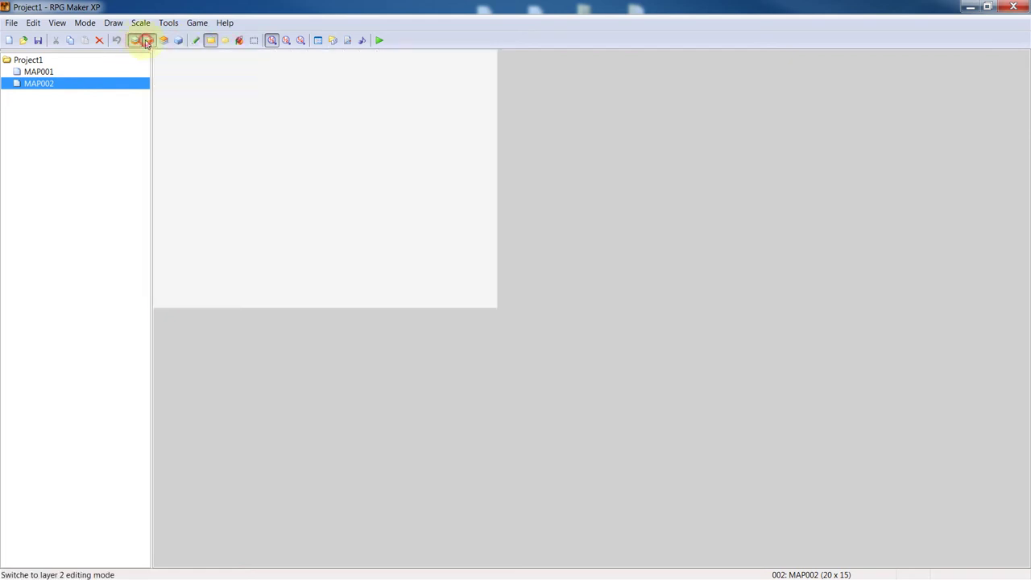
left_click(150, 41)
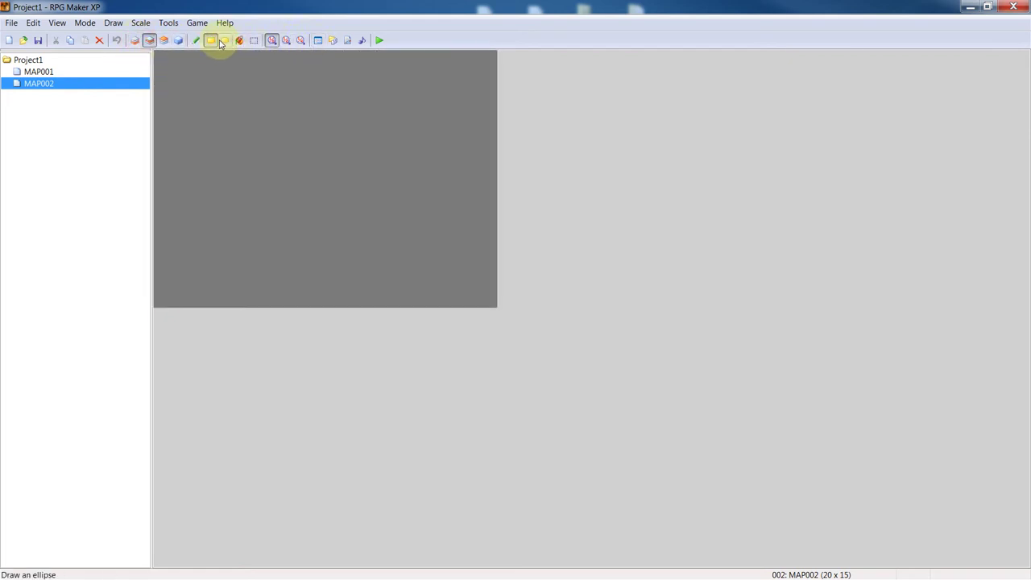
left_click(194, 41)
left_click(69, 72)
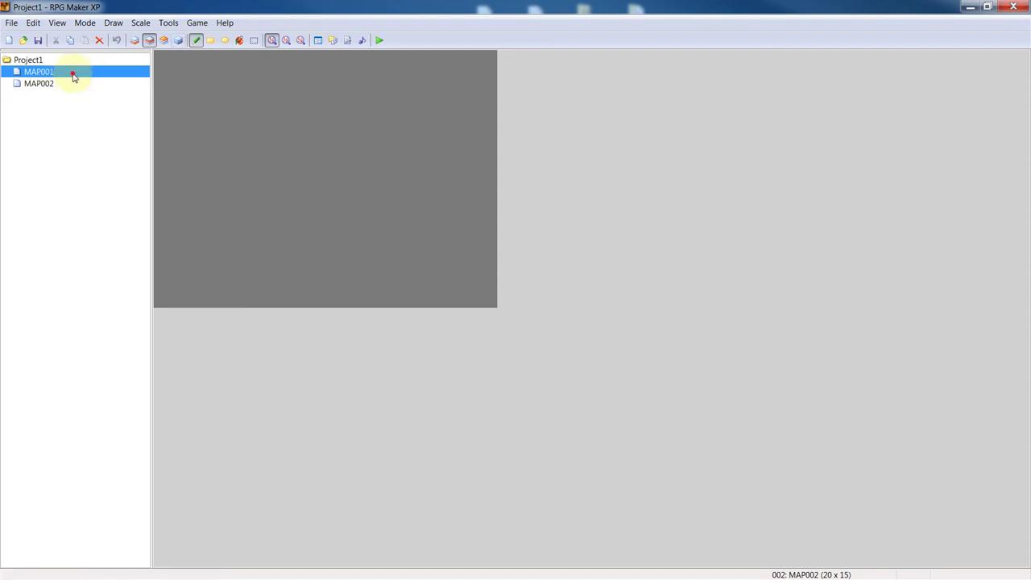
left_click(47, 85)
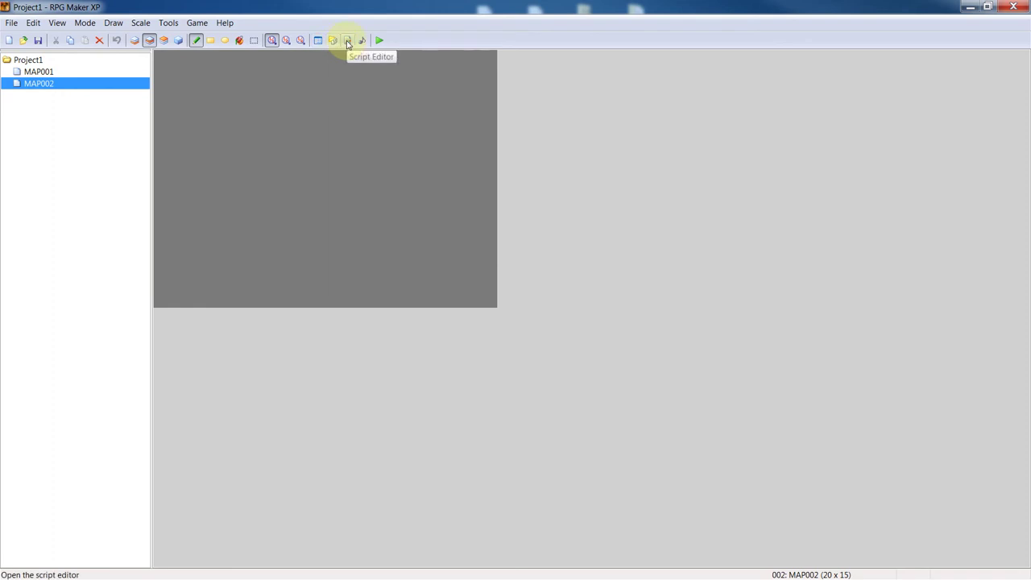
- Look over the 005: Beach and 004: Mountain tilesets in the Database, then close it
left_click(319, 42)
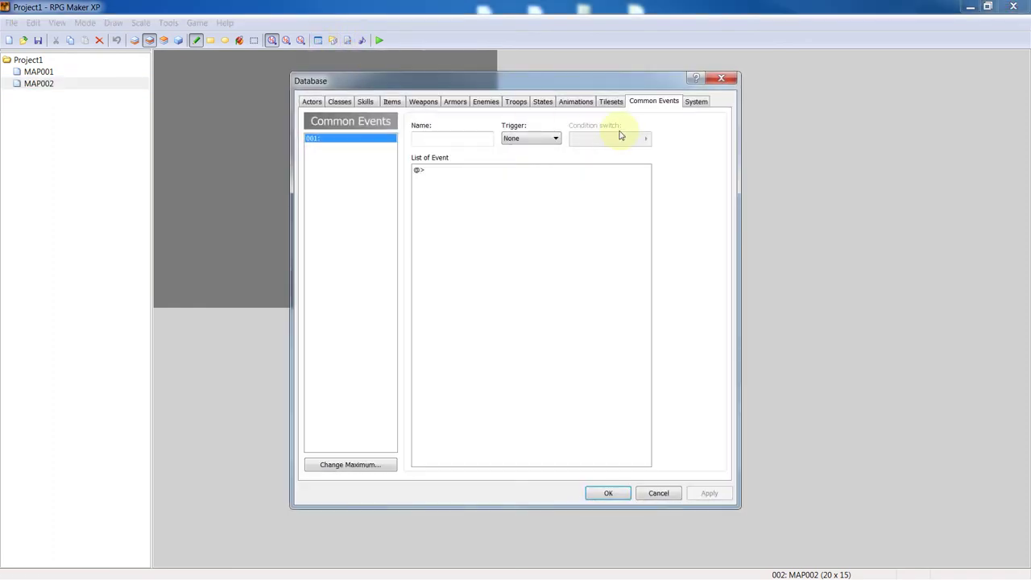
left_click(615, 101)
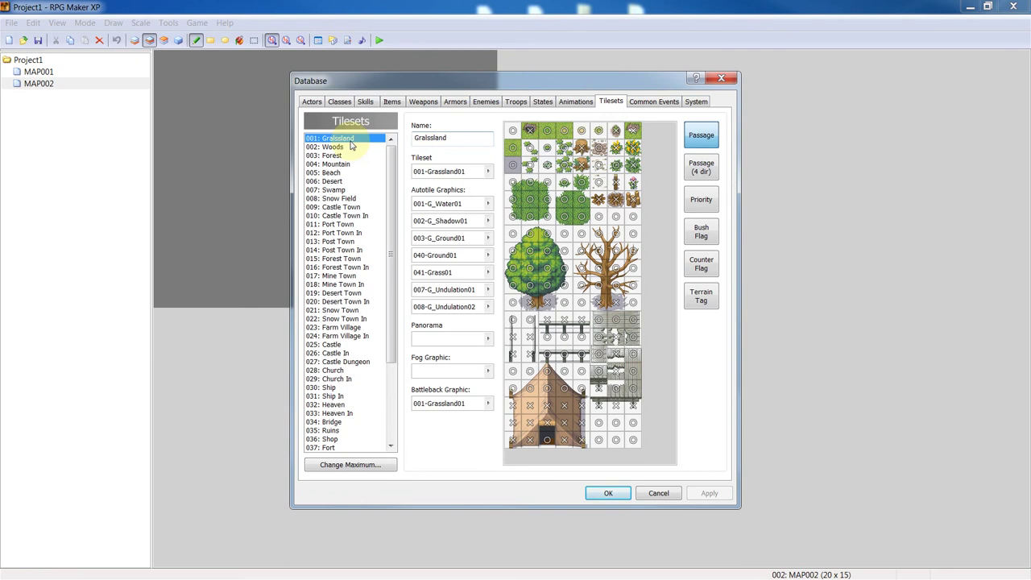
left_click(329, 172)
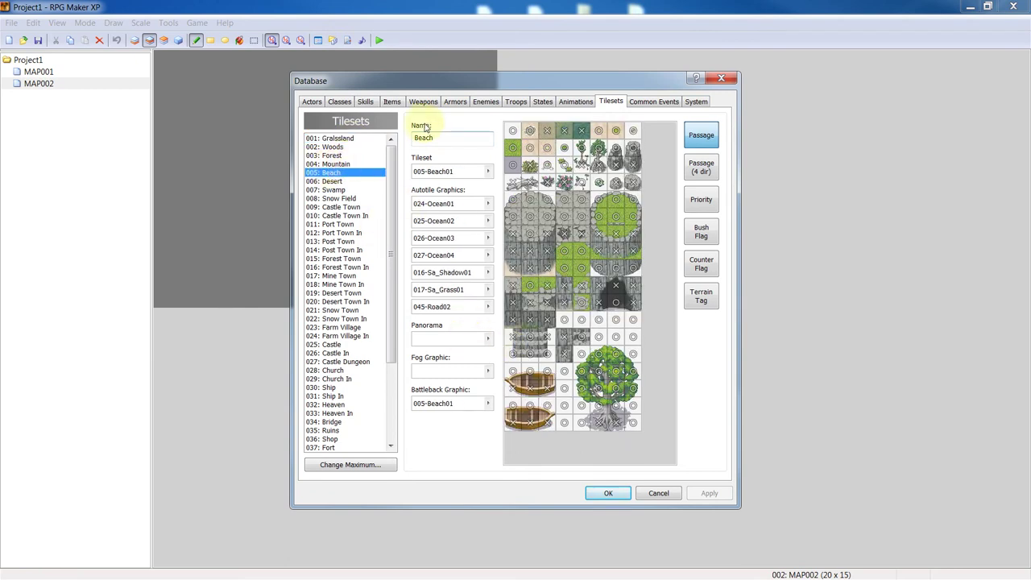
left_click(338, 164)
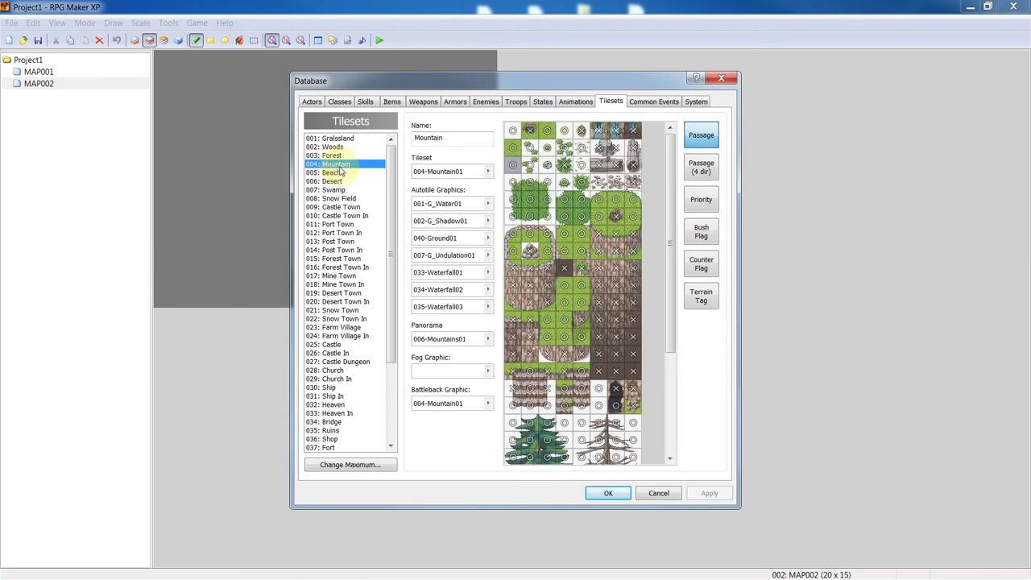
left_click_drag(671, 274, 662, 435)
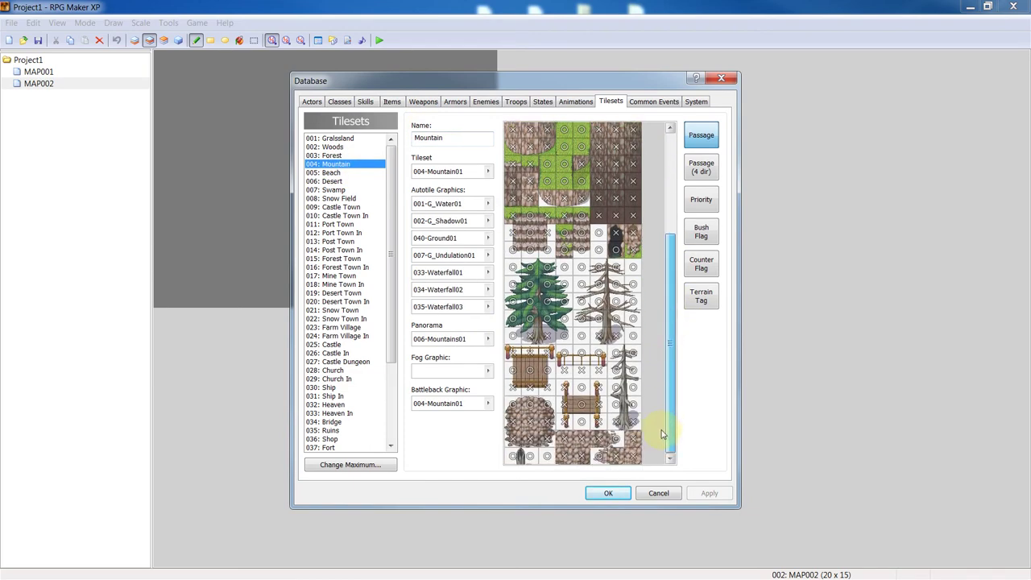
left_click(721, 79)
- Leave MAP002's properties unchanged after toggling Auto-Change BGM on and back off
left_click(43, 84)
right_click(46, 84)
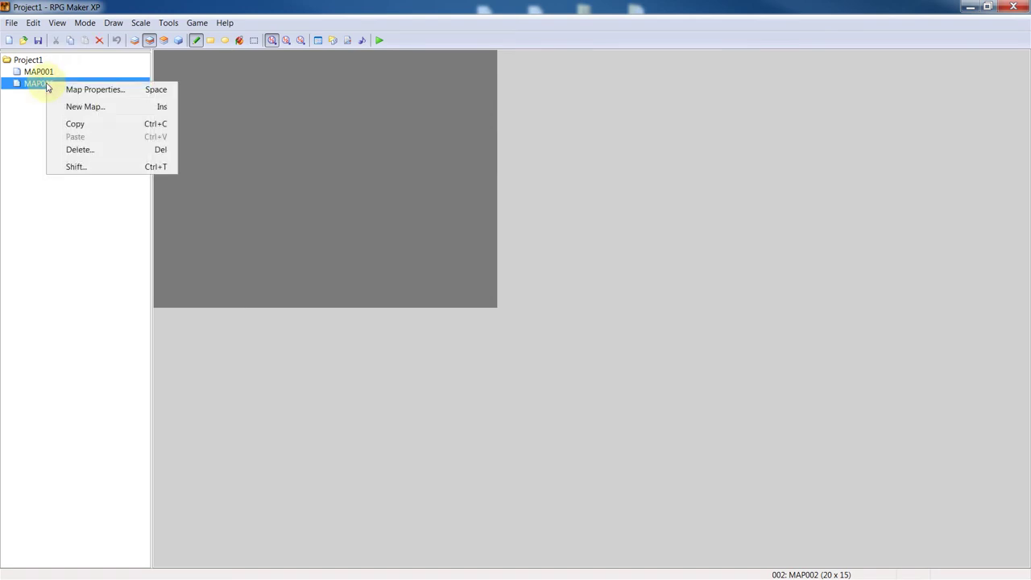
left_click(90, 89)
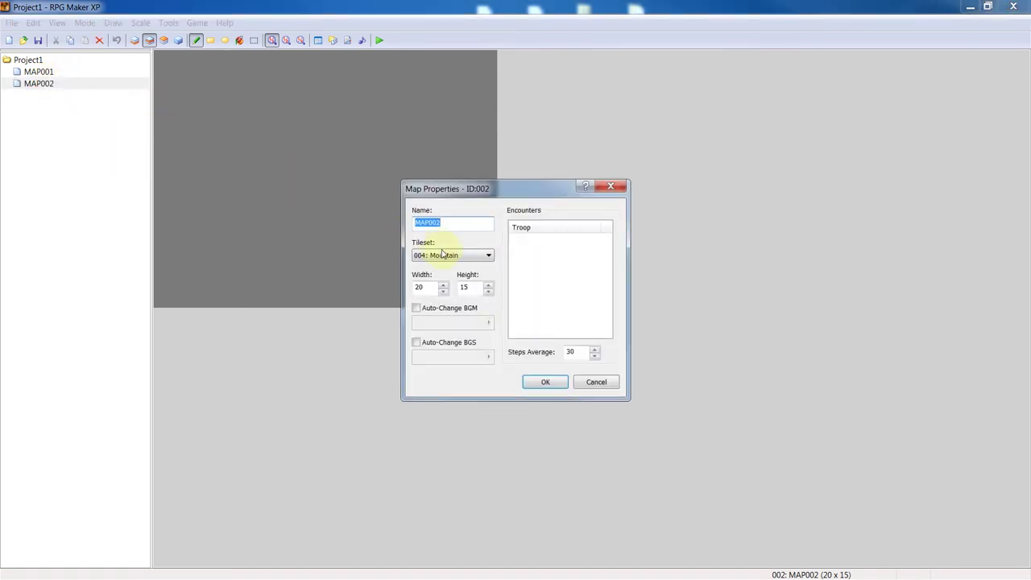
left_click(415, 310)
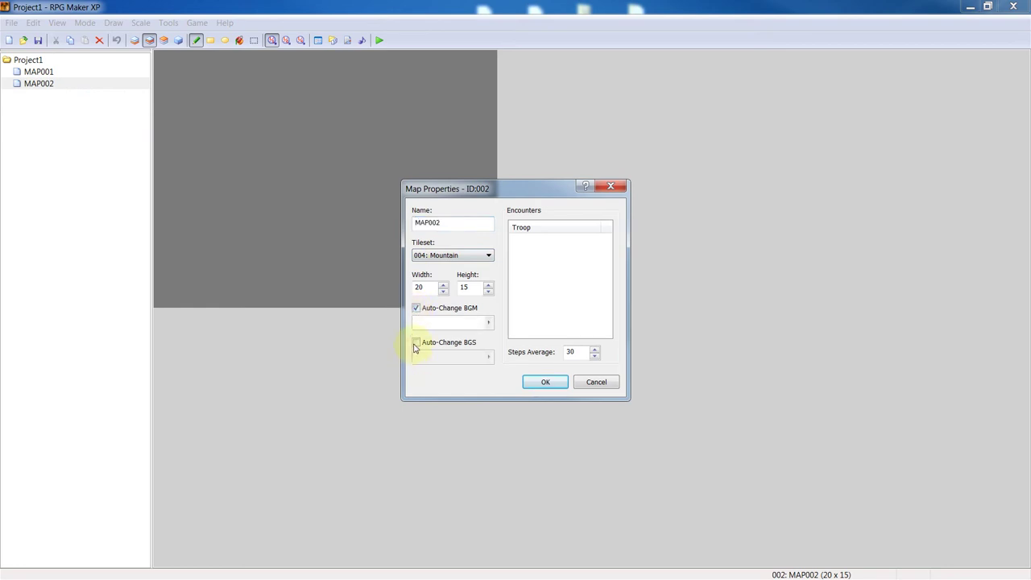
left_click(417, 311)
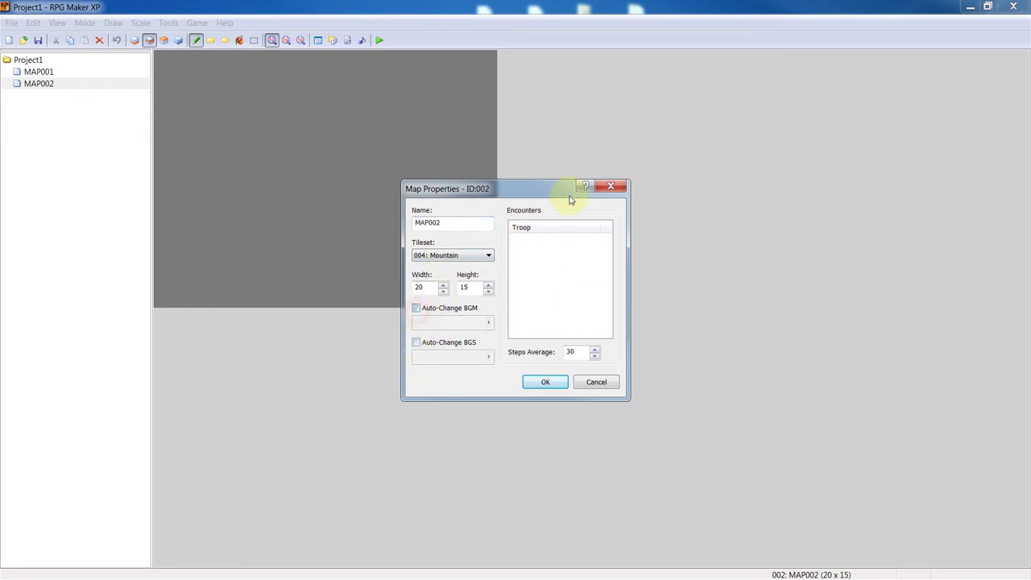
left_click(610, 186)
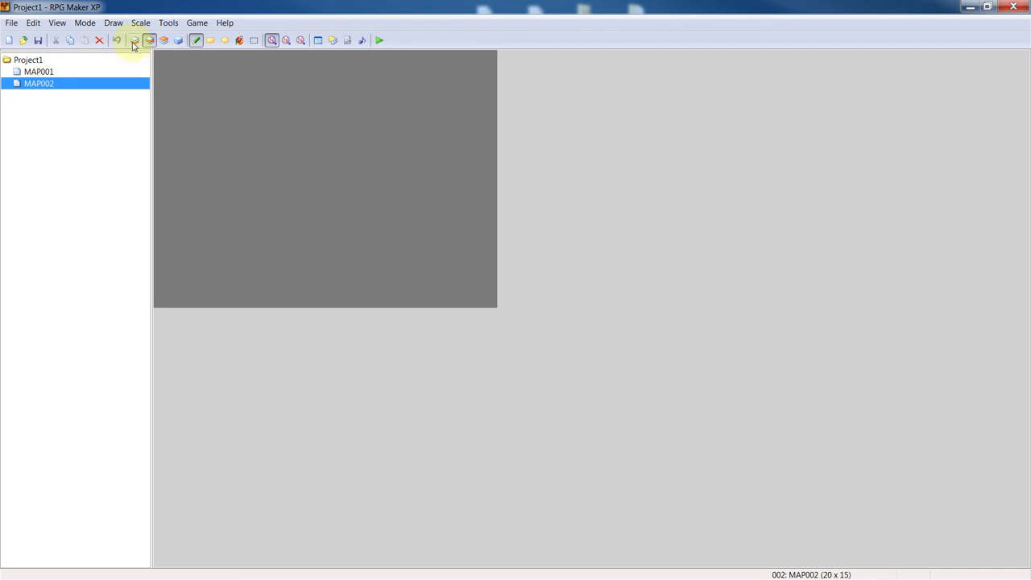
- Open MAP001 in event editing mode
left_click(134, 40)
left_click(148, 43)
left_click(135, 40)
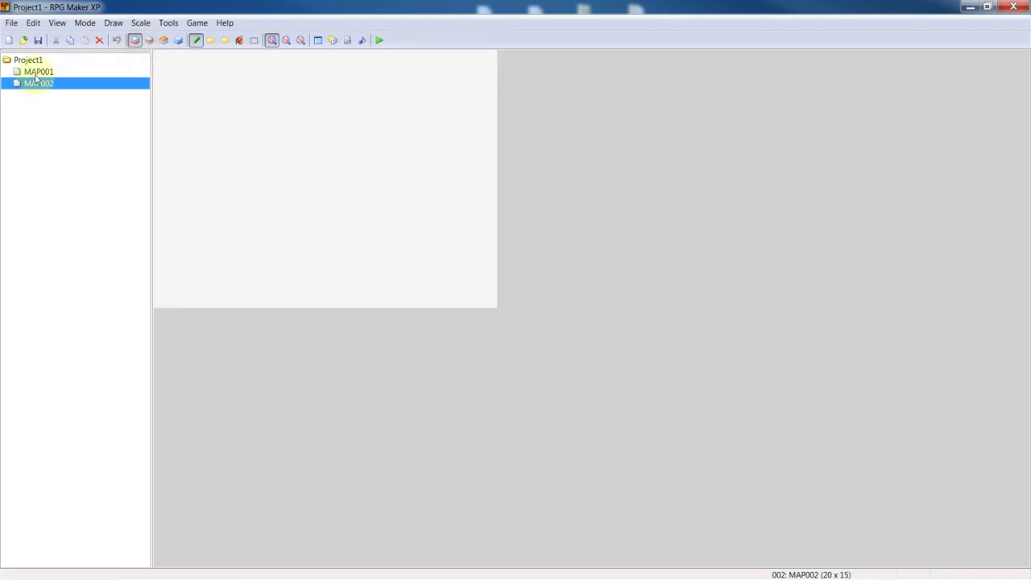
left_click(30, 73)
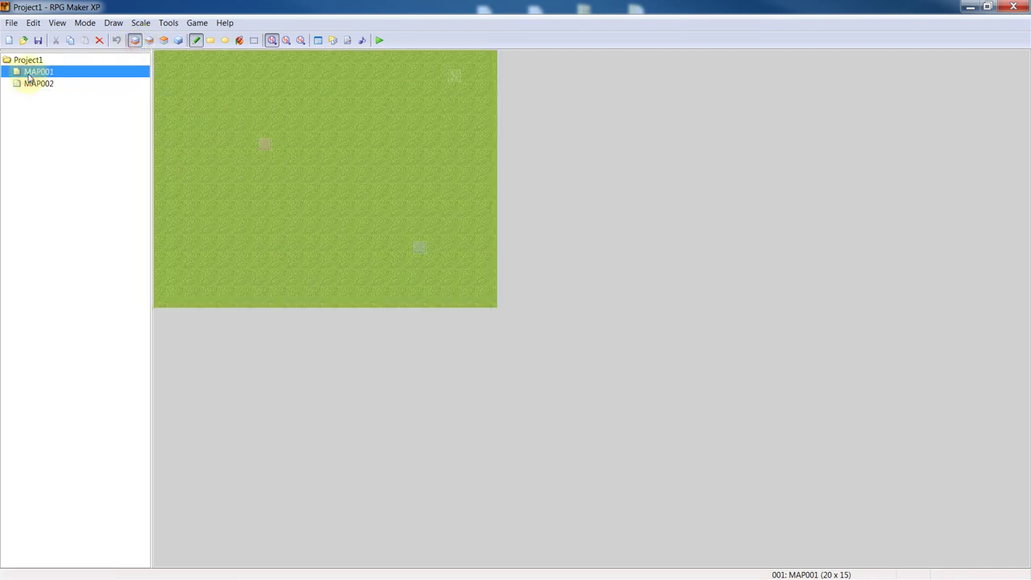
left_click(179, 41)
- Open the pink switch event's Transfer Player command for editing
double_click(265, 147)
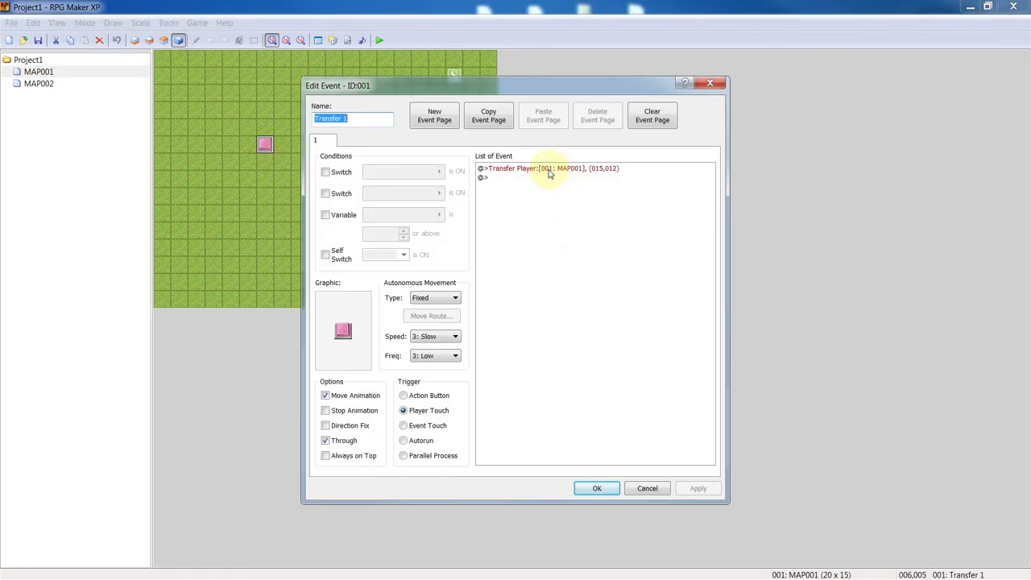
left_click(550, 170)
right_click(549, 172)
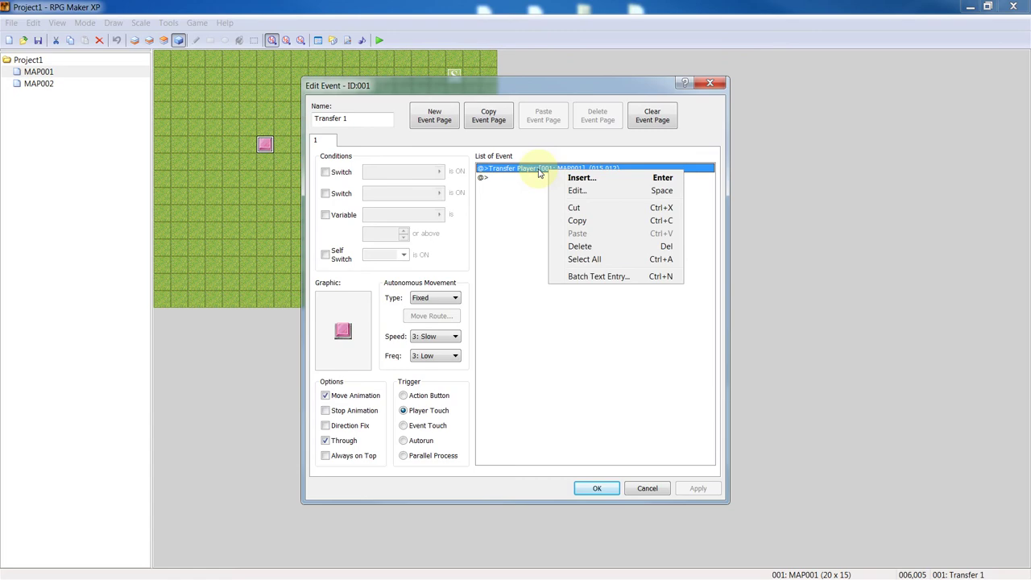
left_click(577, 190)
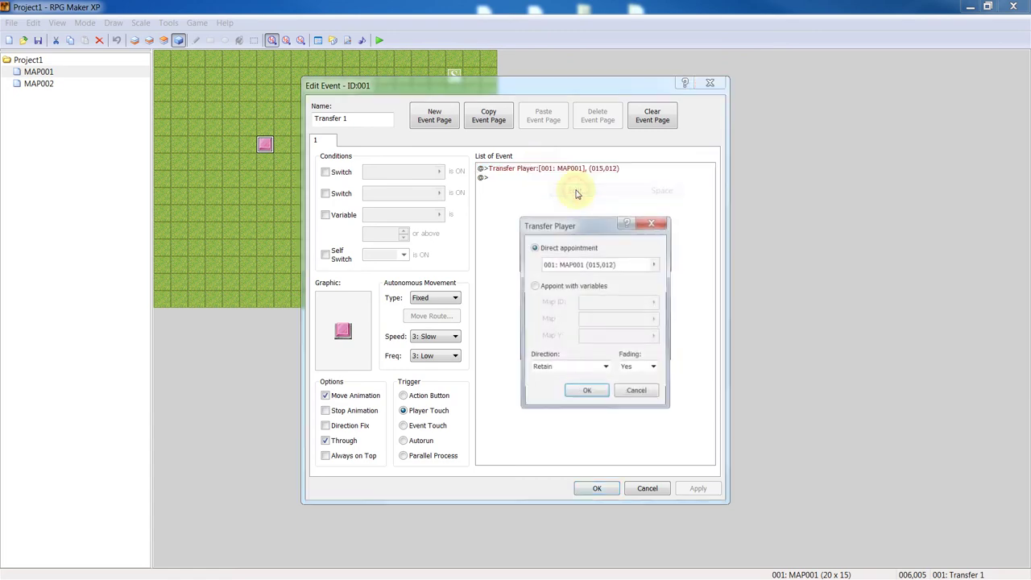
- Set the transfer destination to MAP002 tile 009,007 and apply the event changes
left_click(658, 266)
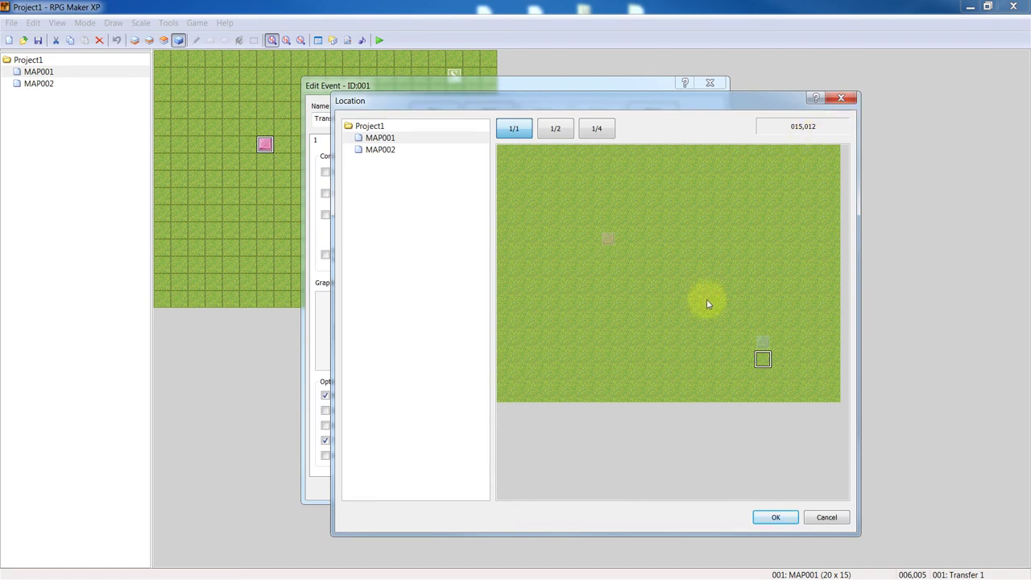
left_click(380, 138)
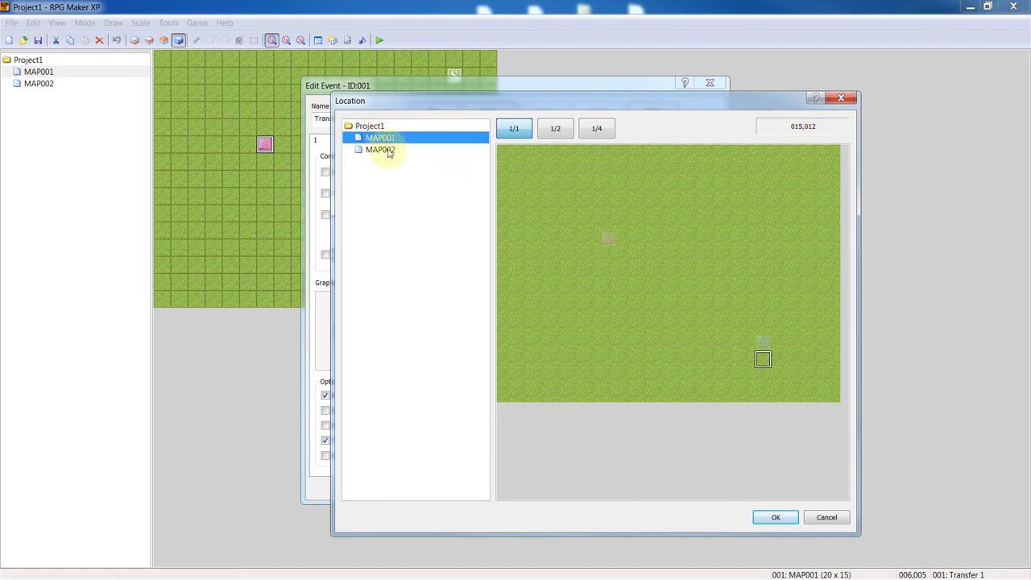
left_click(388, 150)
left_click_drag(633, 262, 649, 271)
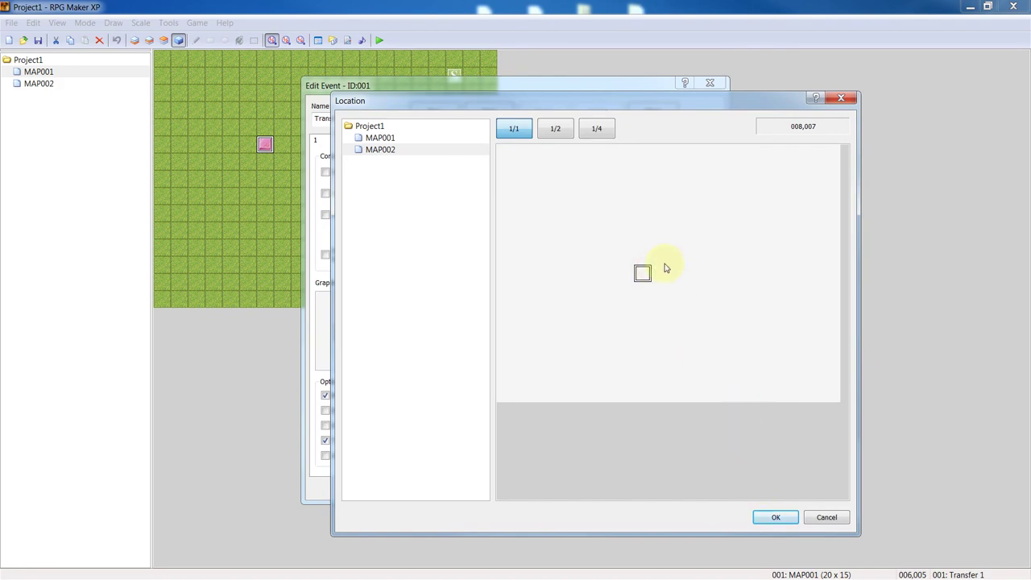
left_click(661, 272)
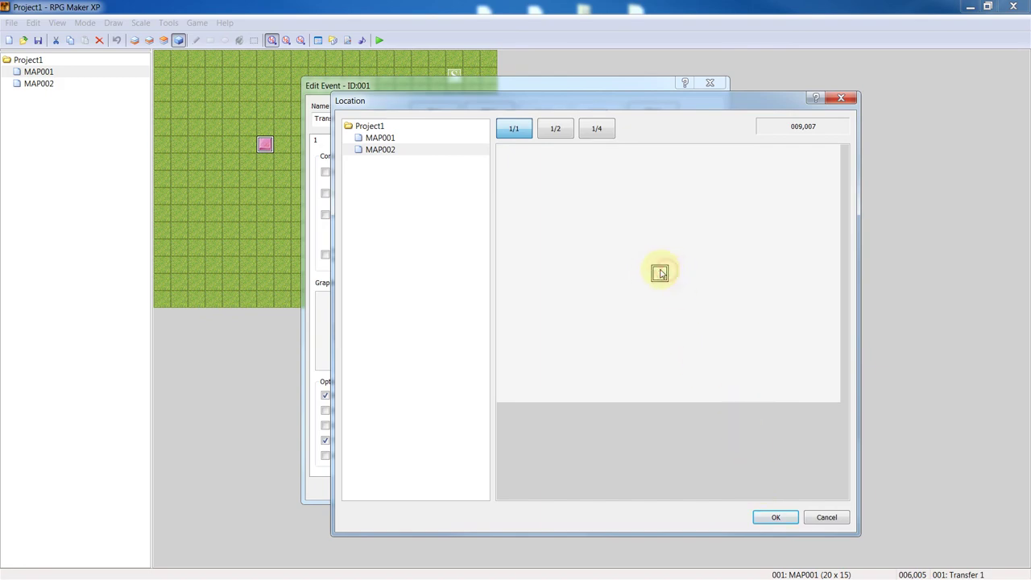
left_click(767, 518)
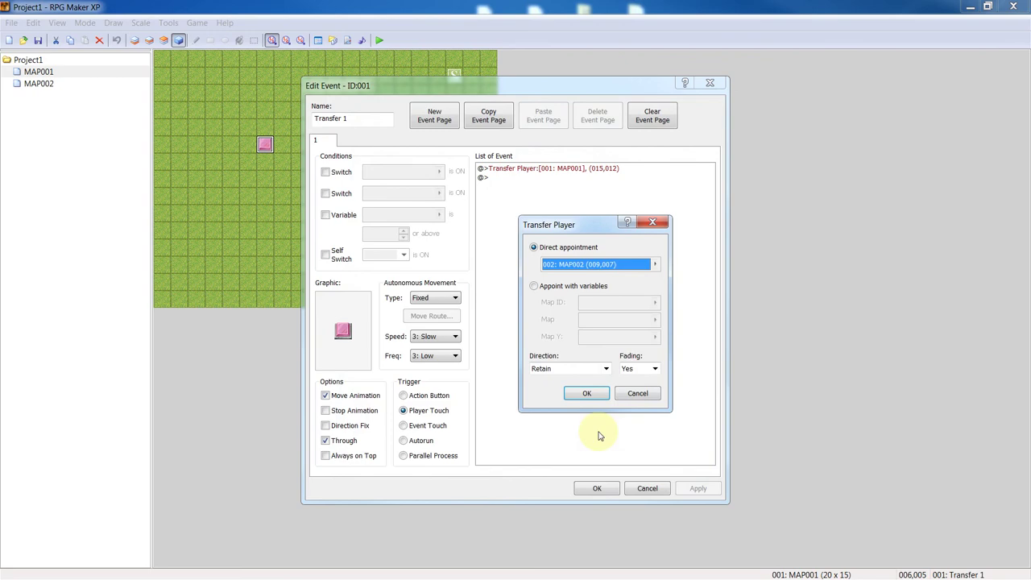
left_click(586, 393)
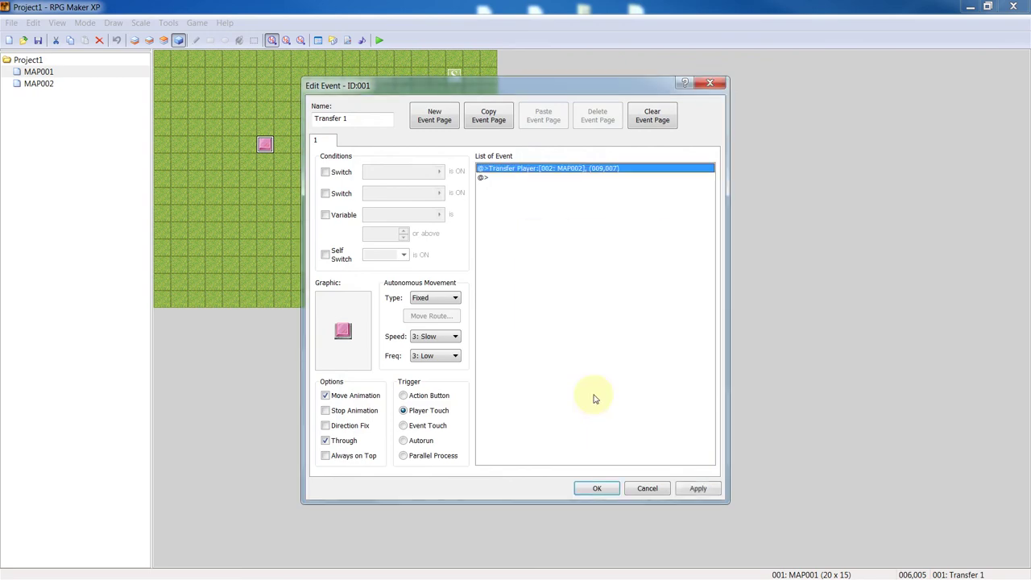
left_click(696, 489)
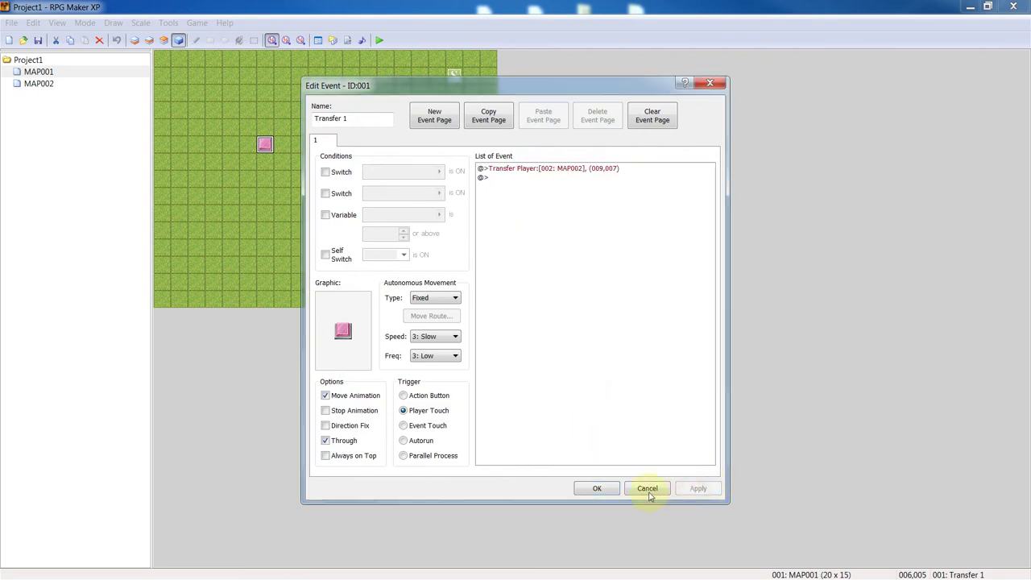
left_click(596, 488)
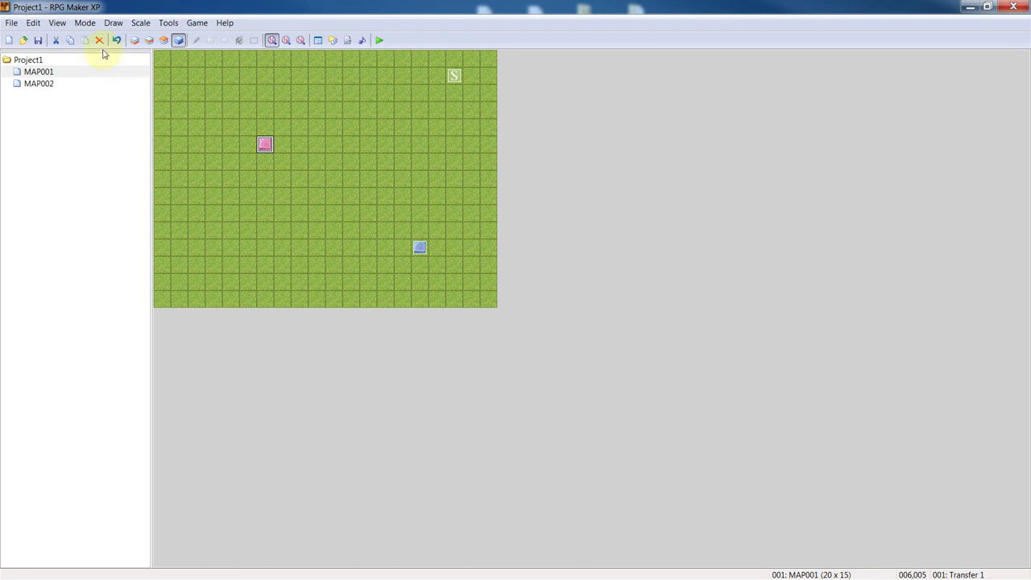
- Save the project, start a playtest, and walk the hero onto the pink switch
left_click(38, 41)
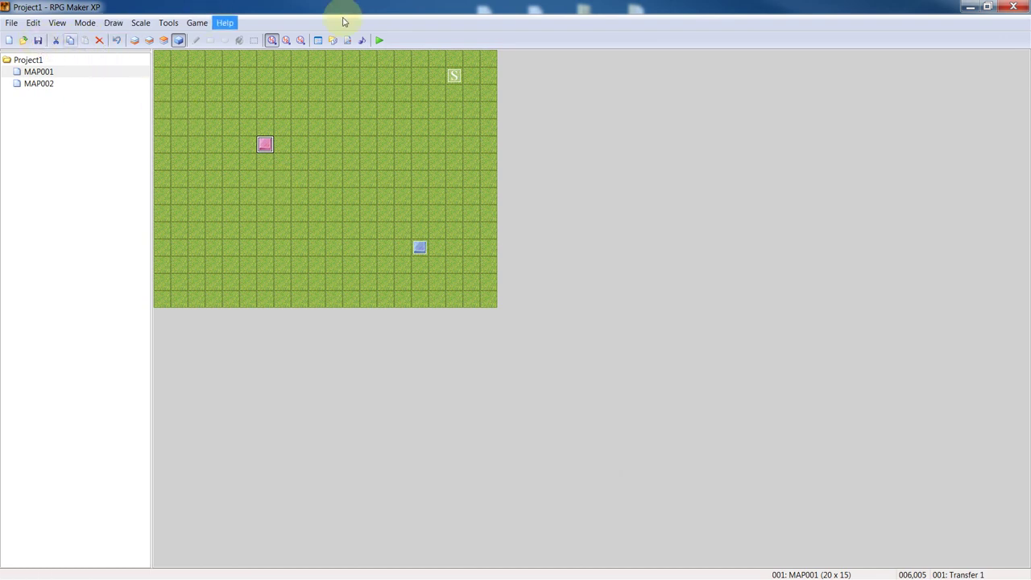
left_click(380, 41)
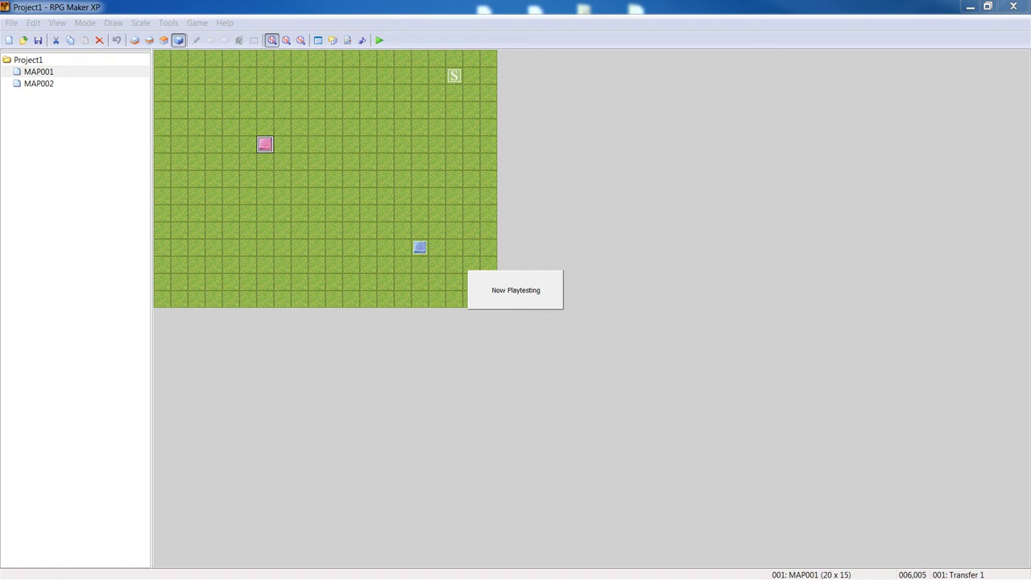
key("Return")
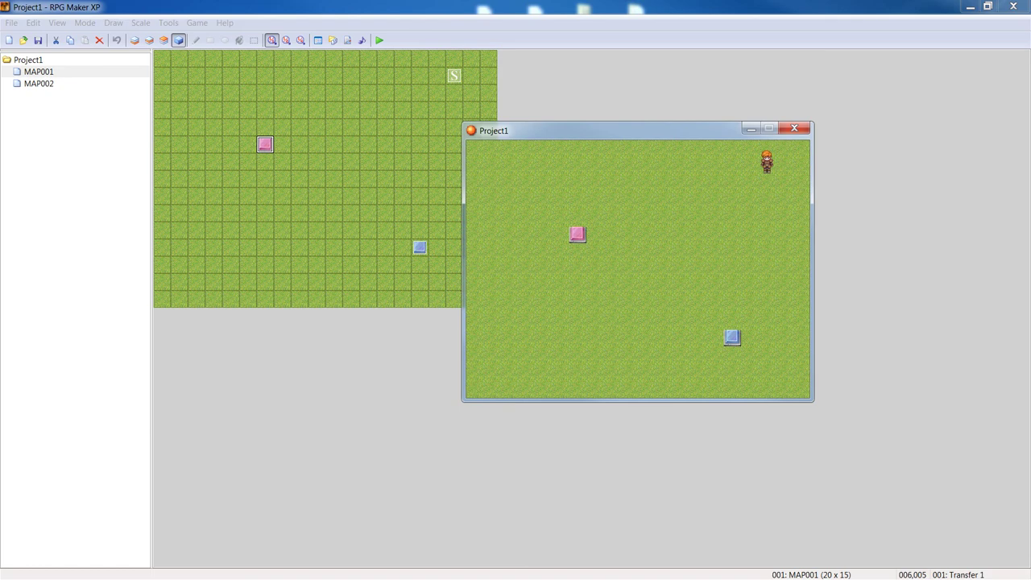
key("Left")
- Walk the hero around the mountain map, then close the playtest window
key("Left")
key("Down")
key("Down")
key("Left")
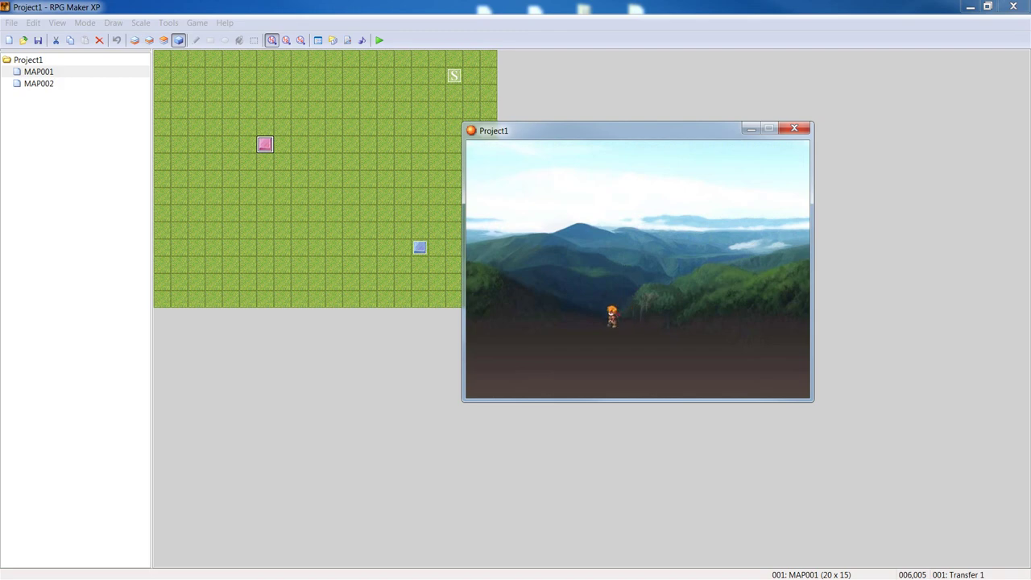
key("Up")
key("Right")
key("Up")
key("Down")
key("Right")
key("Left")
key("Down")
left_click(794, 130)
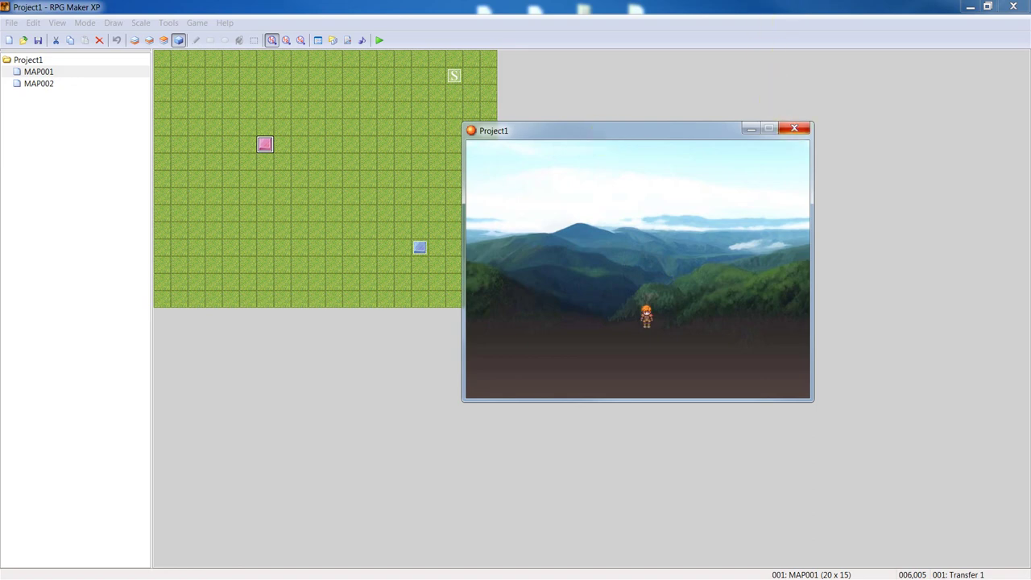
left_click(798, 127)
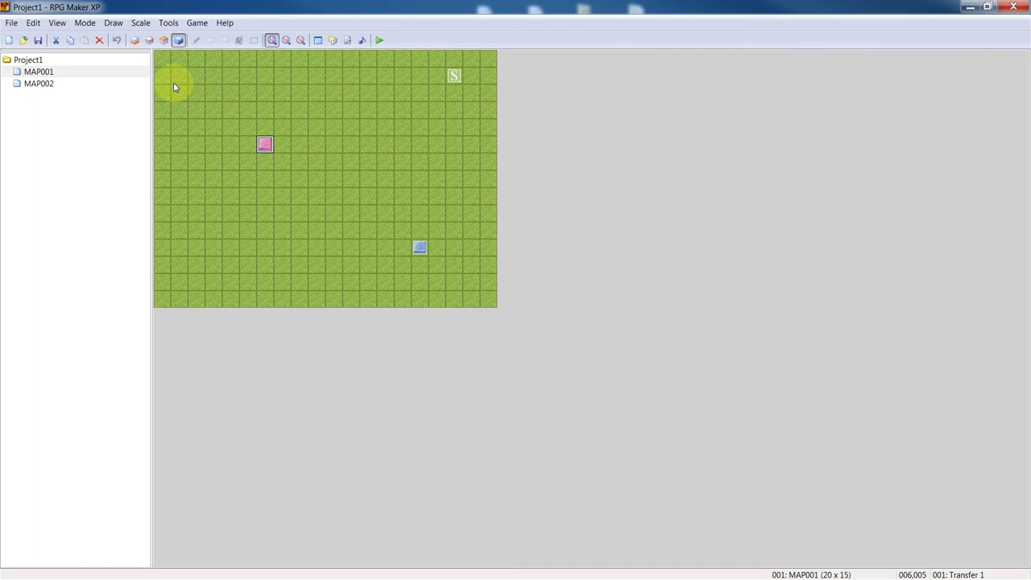